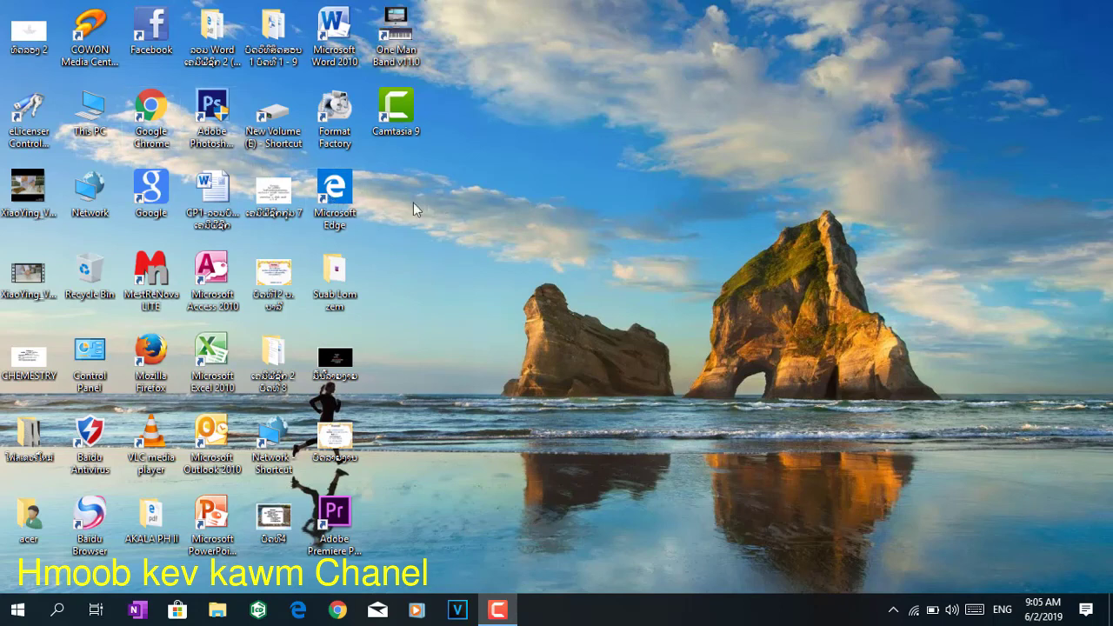
Step: Launch Chrome and bring up the menu of the profile whose sync is paused
double_click(159, 110)
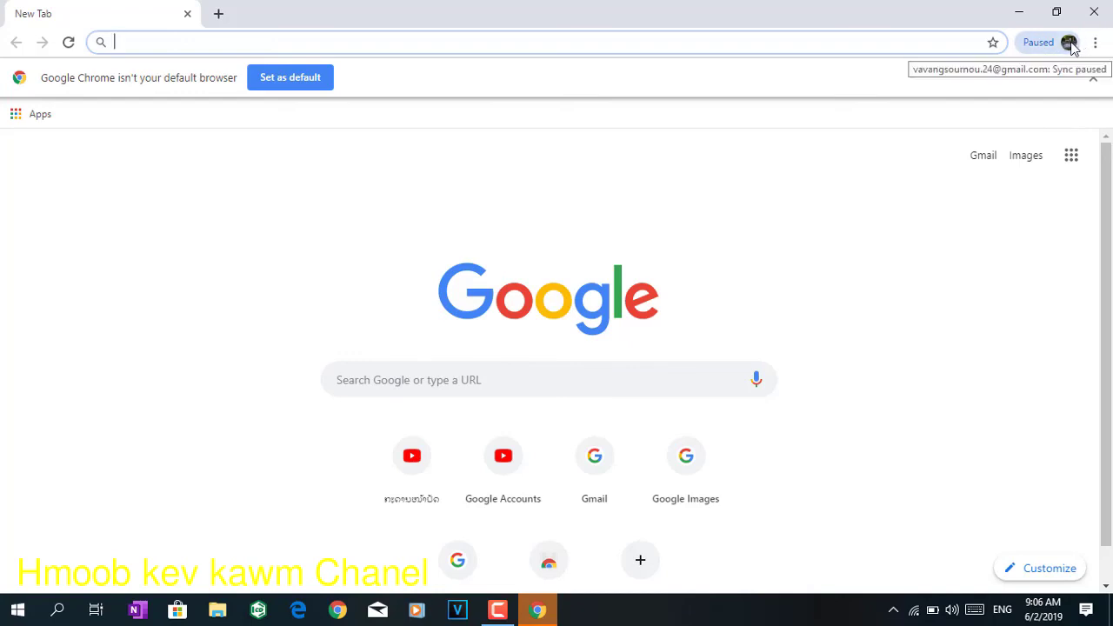
left_click(1069, 43)
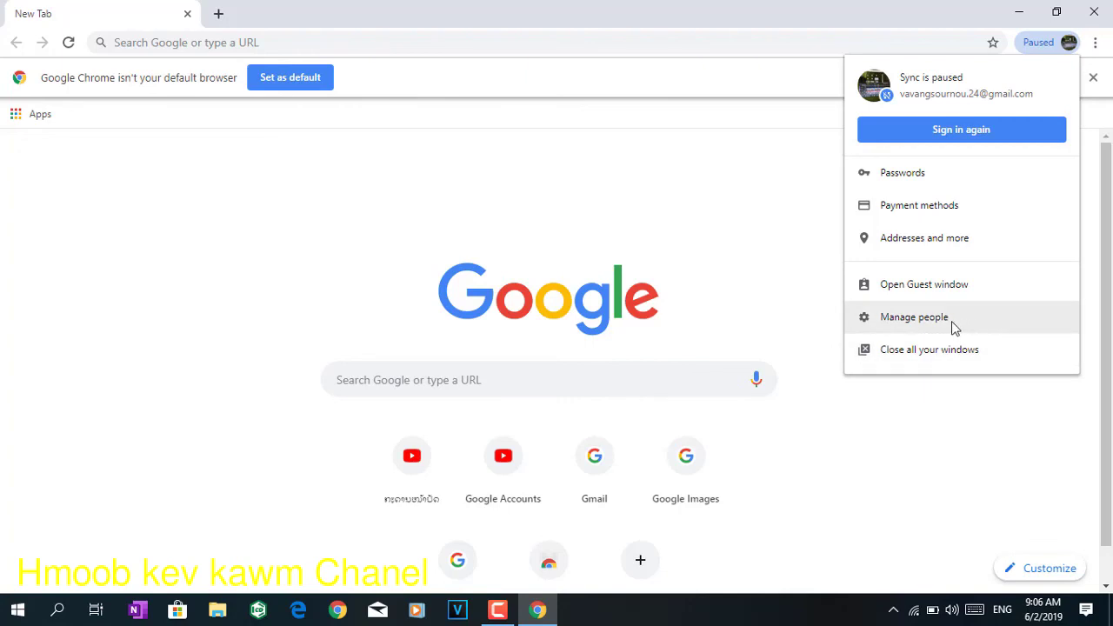
Step: In Manage people, choose Remove this person on the existing profile's card
left_click(968, 317)
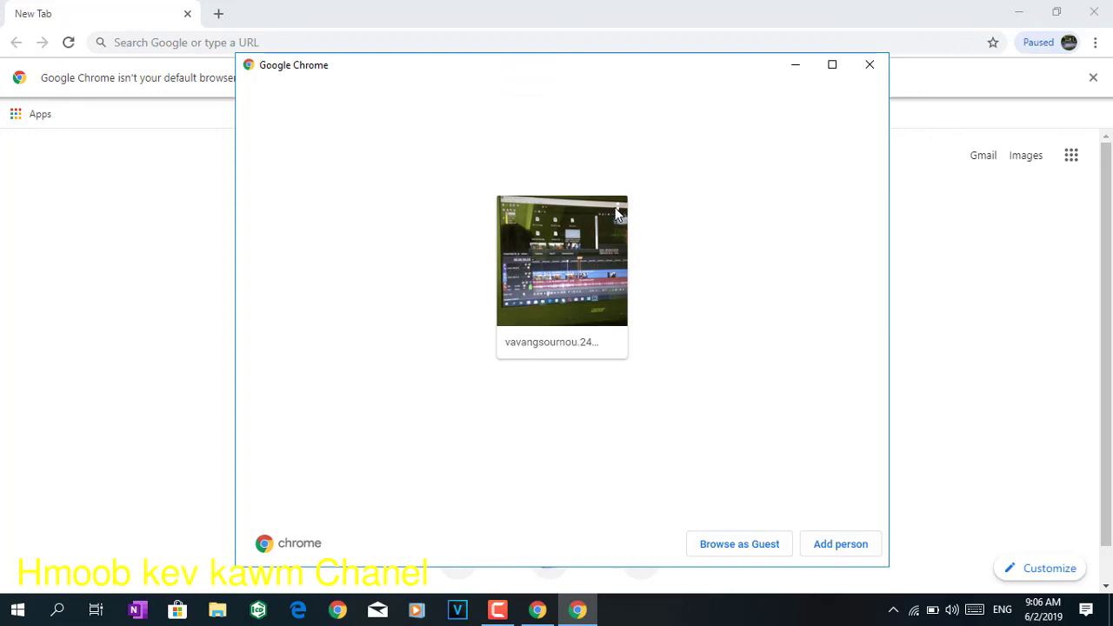
left_click(619, 214)
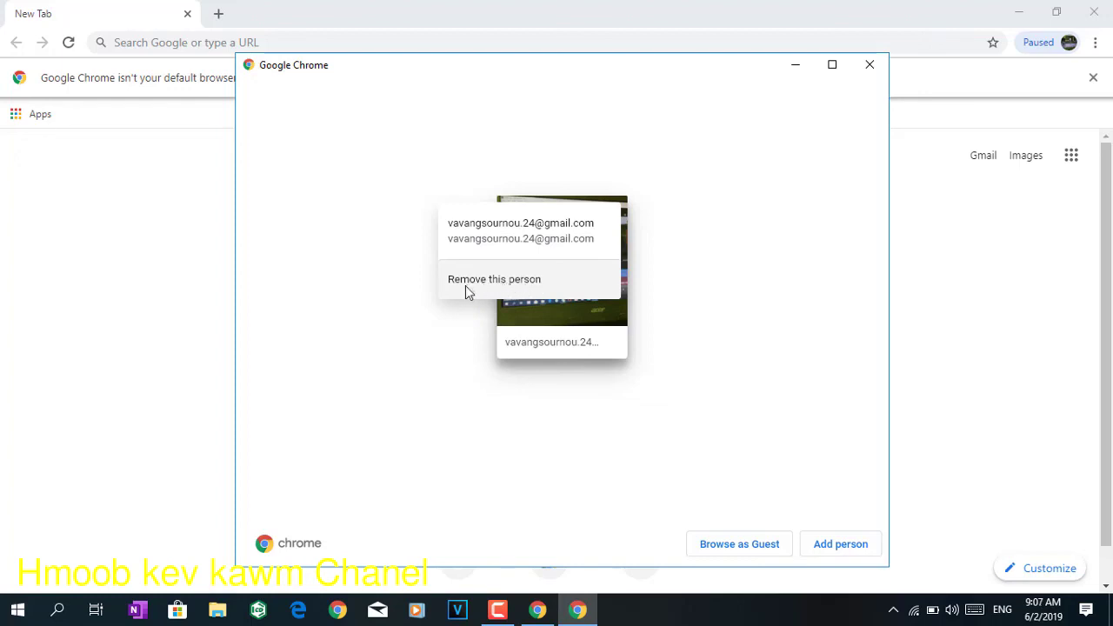
left_click(479, 279)
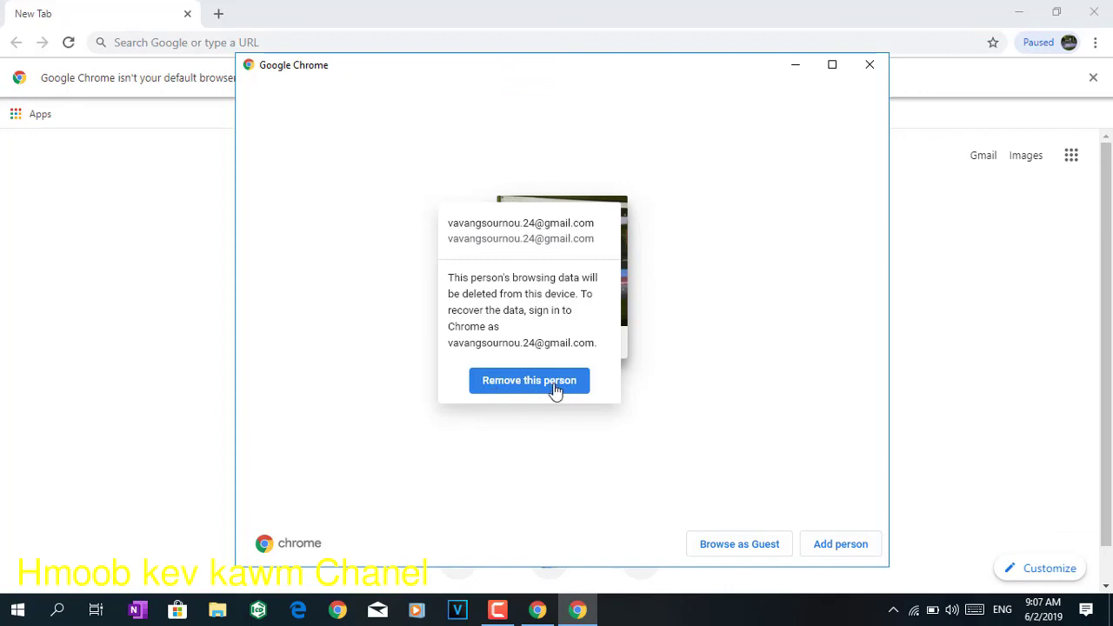
Step: Confirm deleting the old profile and its data, check the profile menu, and close the Welcome to Chrome tab
left_click(529, 381)
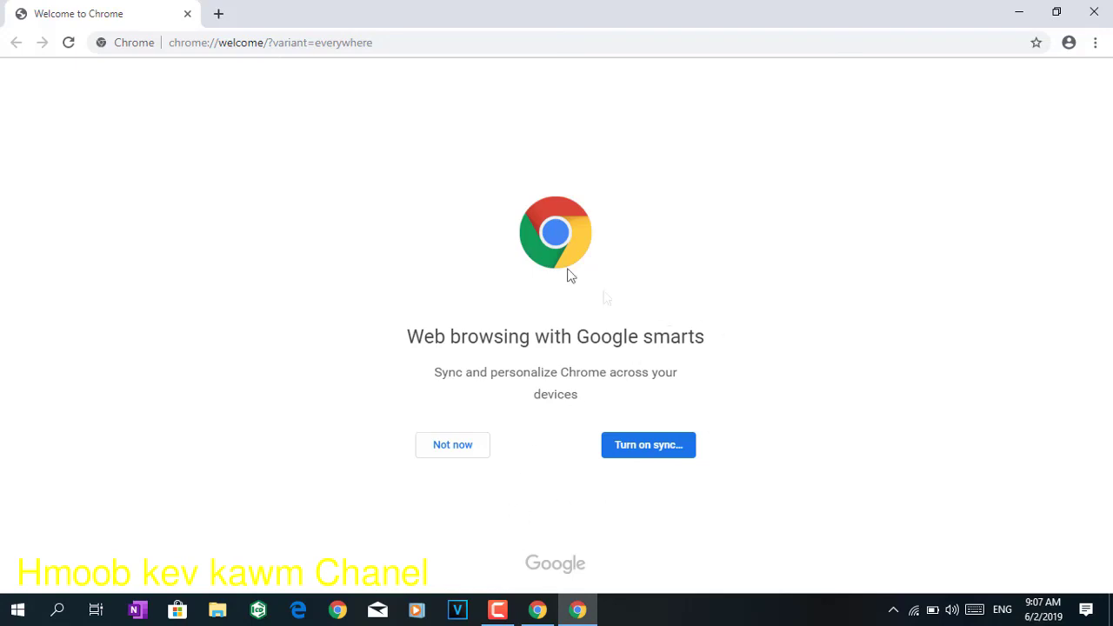
left_click(1069, 43)
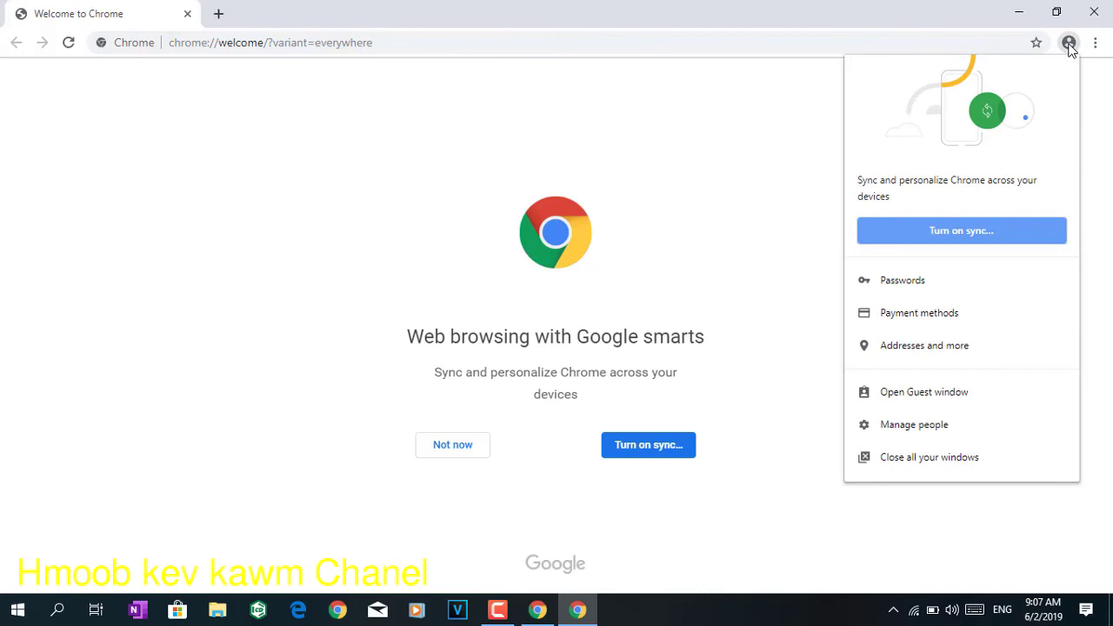
left_click(1070, 44)
left_click(1069, 44)
left_click(1069, 44)
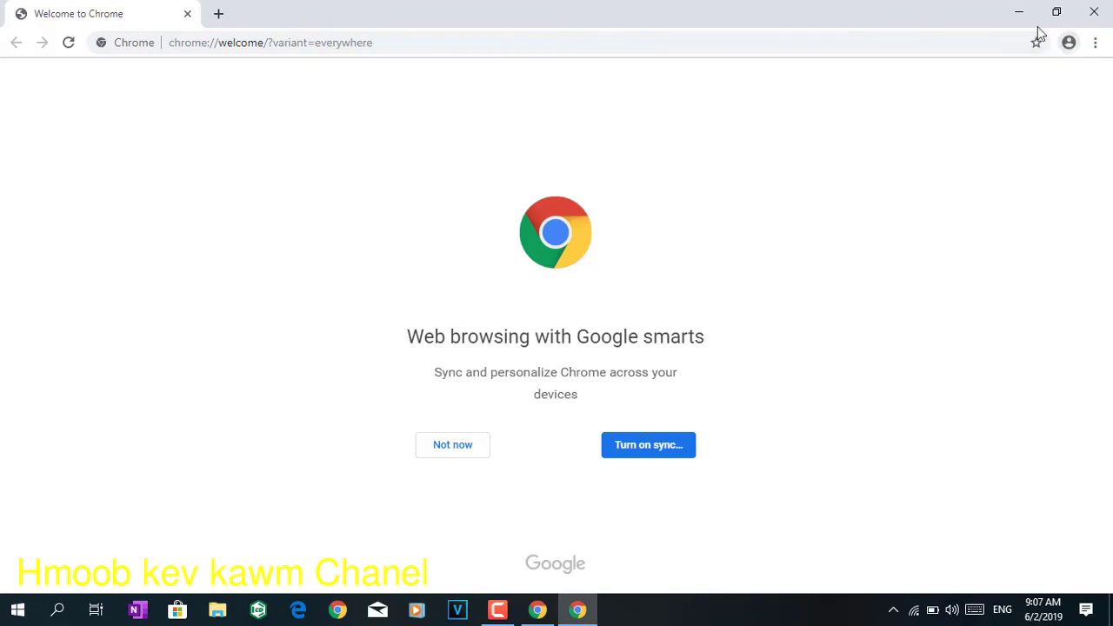
left_click(186, 17)
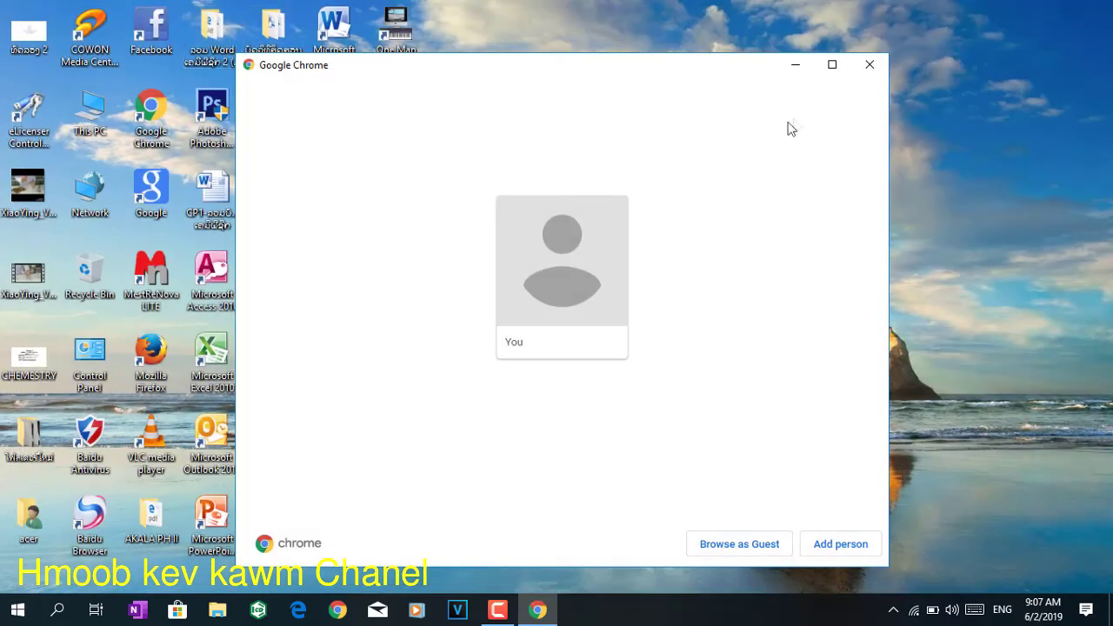
Step: Close the Chrome profile-picker window and refresh the desktop seven times
left_click(871, 66)
right_click(551, 113)
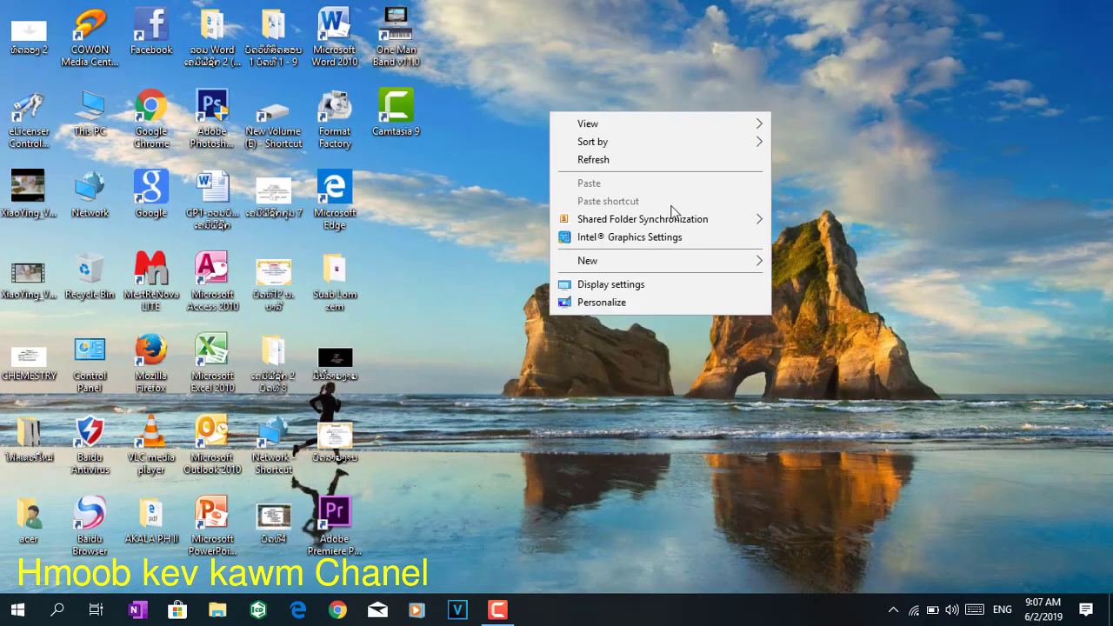
left_click(629, 159)
right_click(624, 153)
left_click(661, 201)
right_click(615, 165)
left_click(717, 215)
right_click(590, 180)
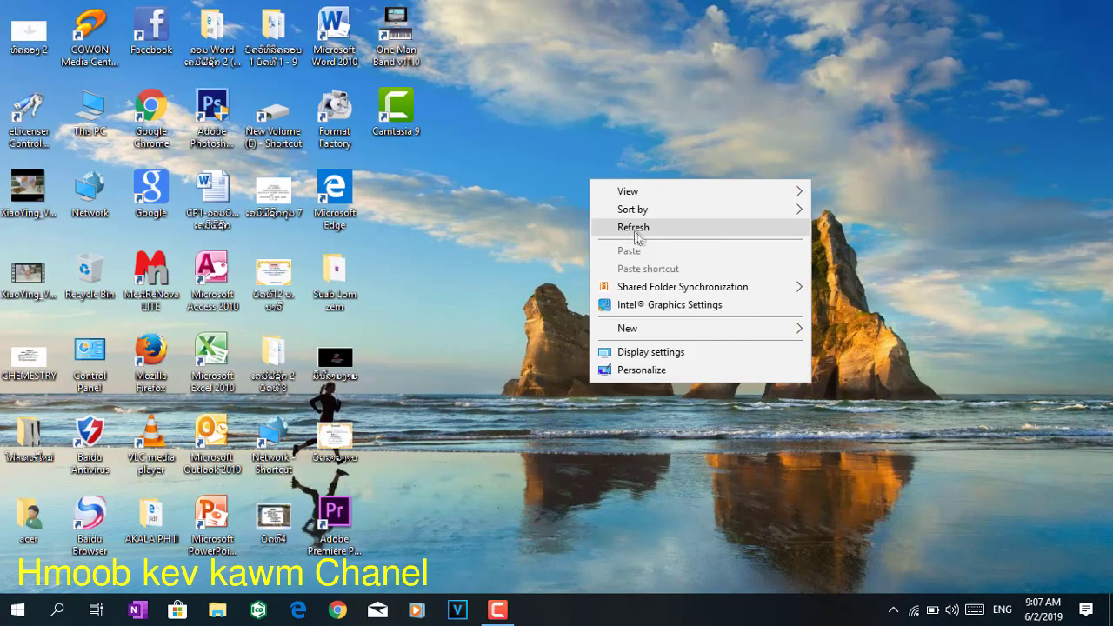
left_click(648, 228)
right_click(627, 210)
left_click(696, 261)
right_click(662, 238)
left_click(729, 286)
right_click(670, 240)
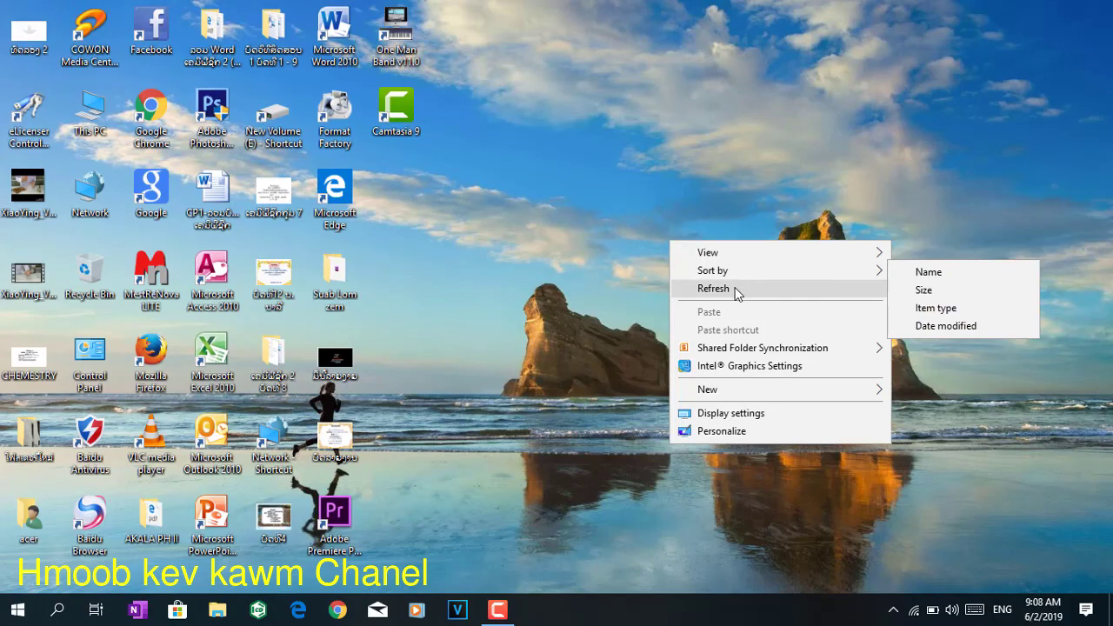
left_click(737, 288)
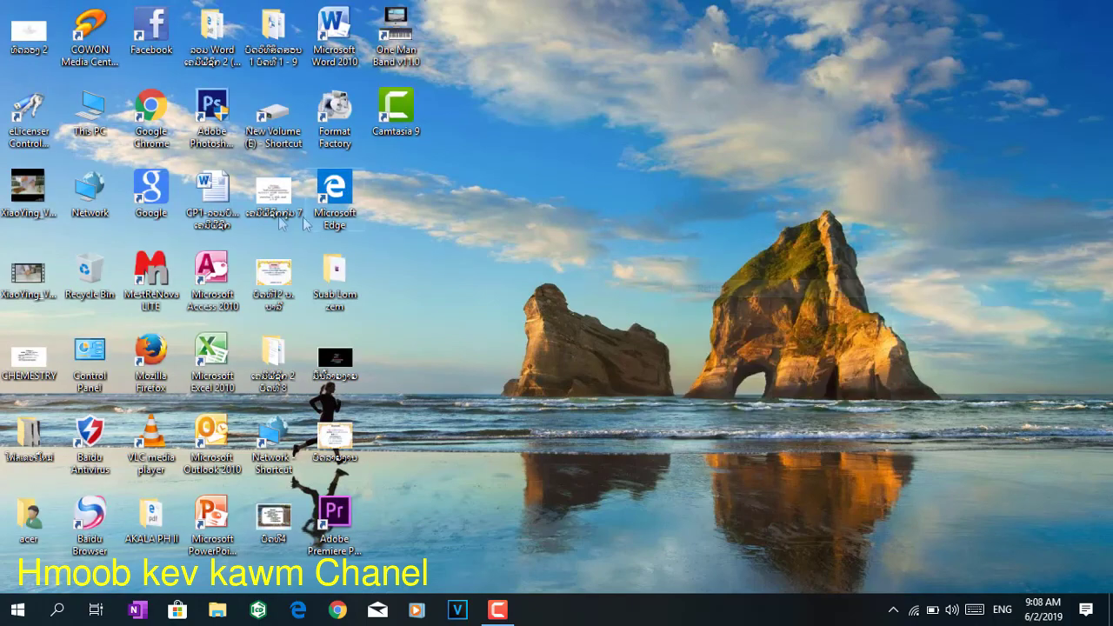
double_click(158, 106)
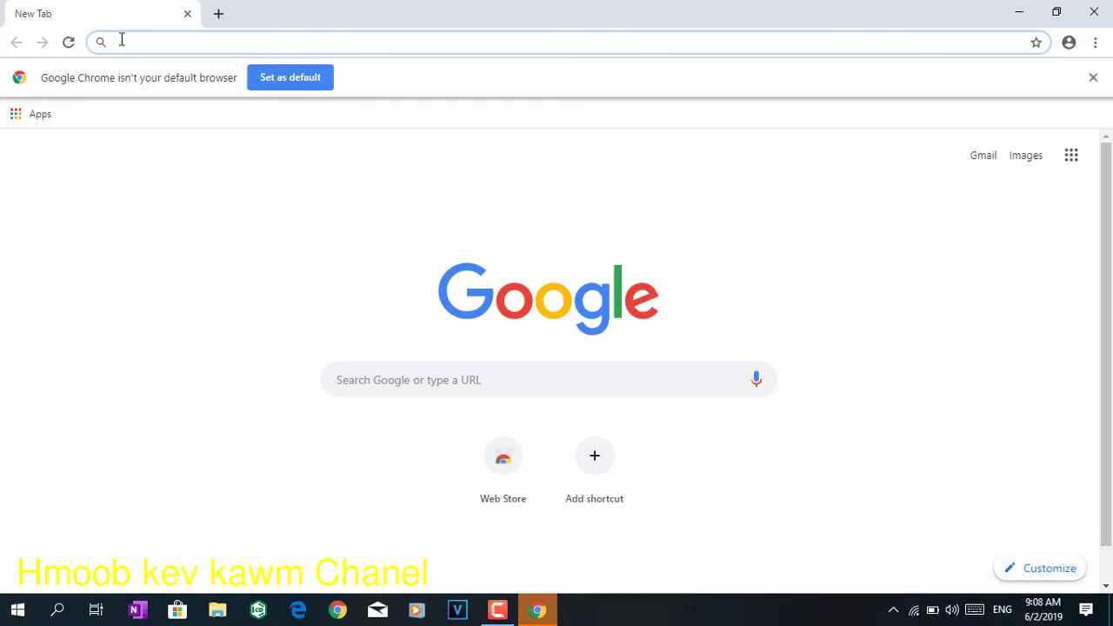
type("w")
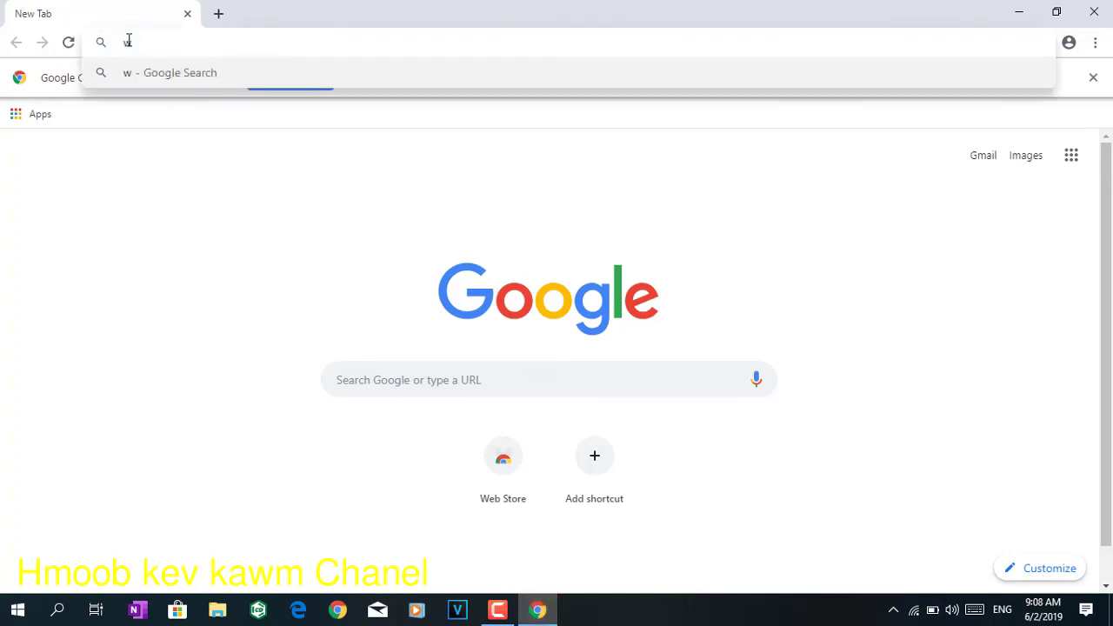
type("ww")
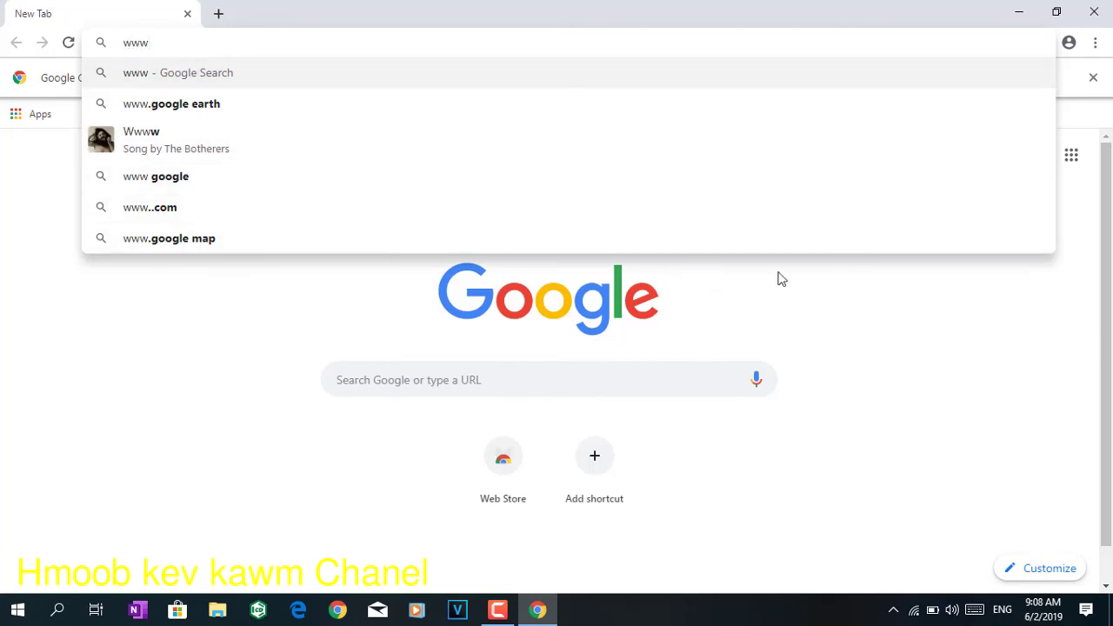
type(".")
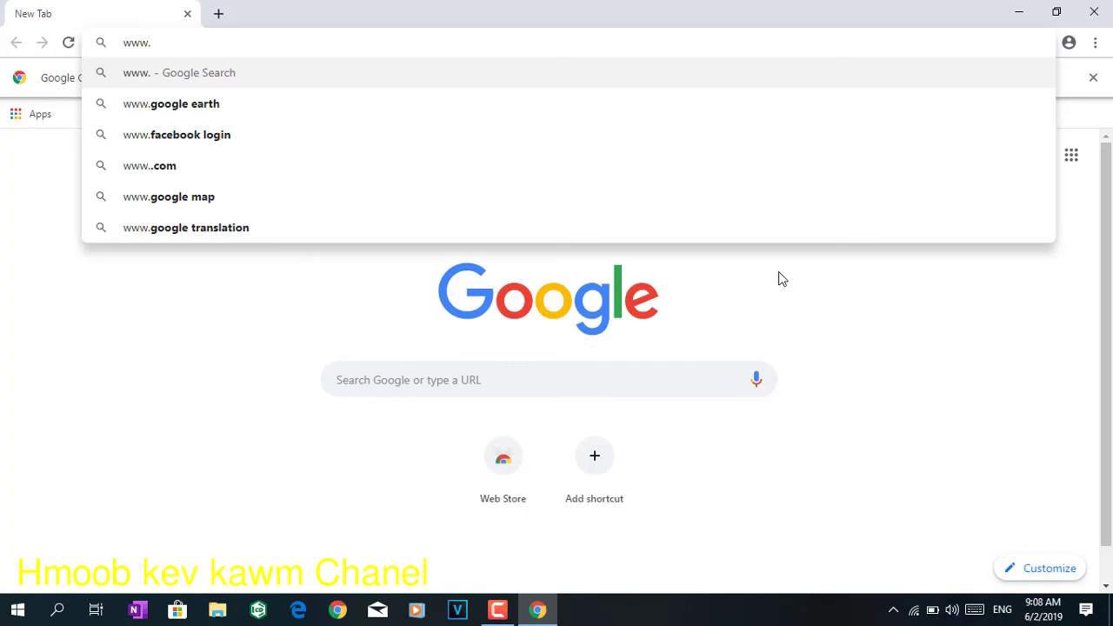
type("g")
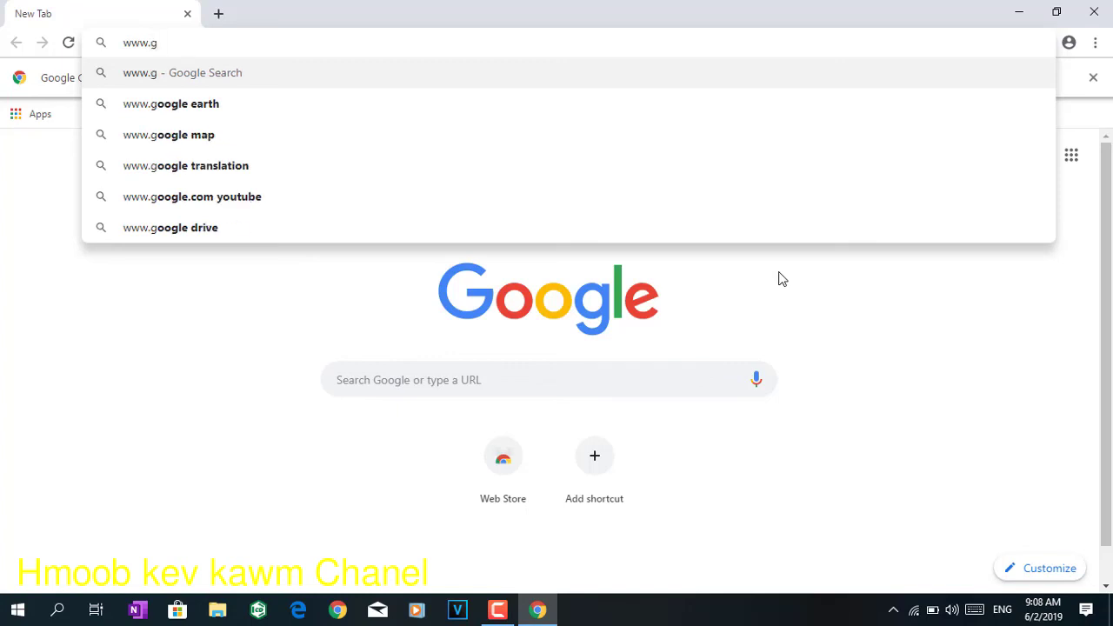
type("mail")
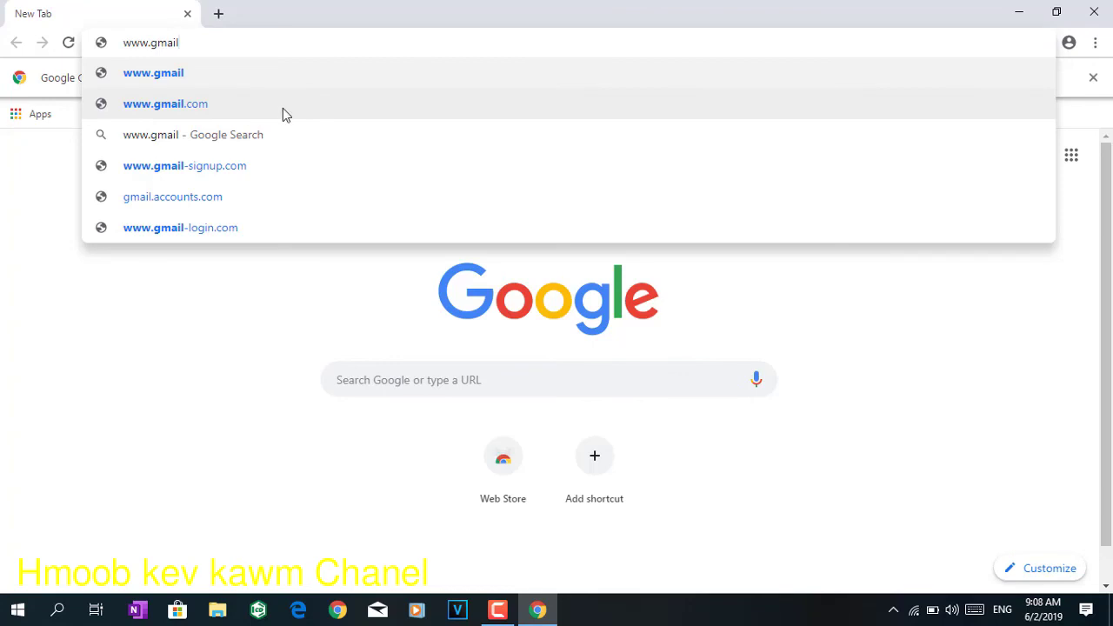
left_click(863, 278)
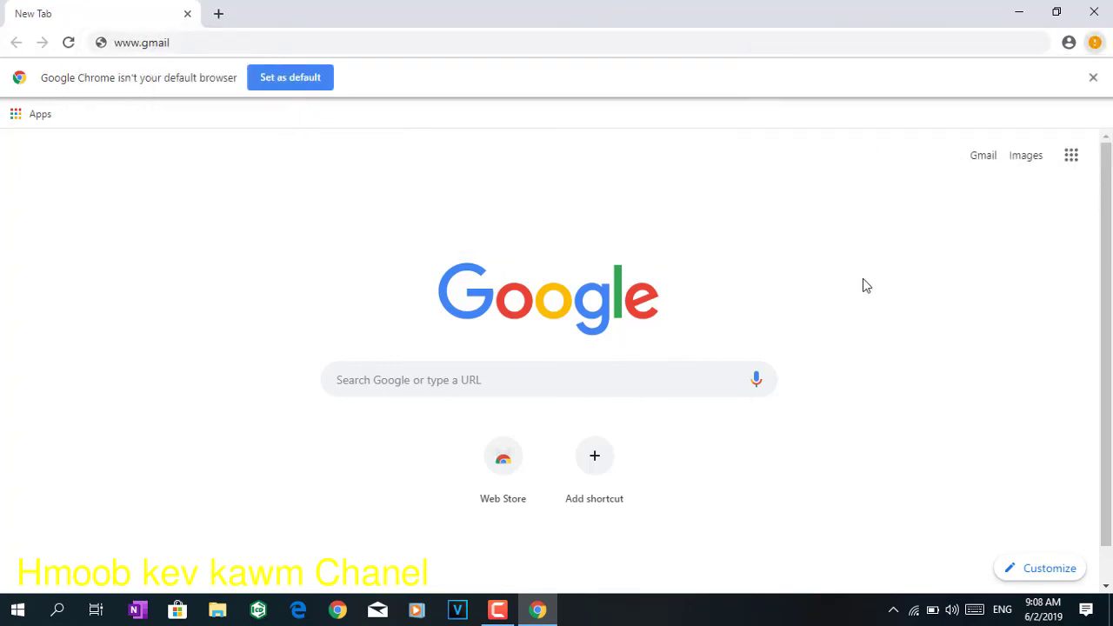
left_click(185, 44)
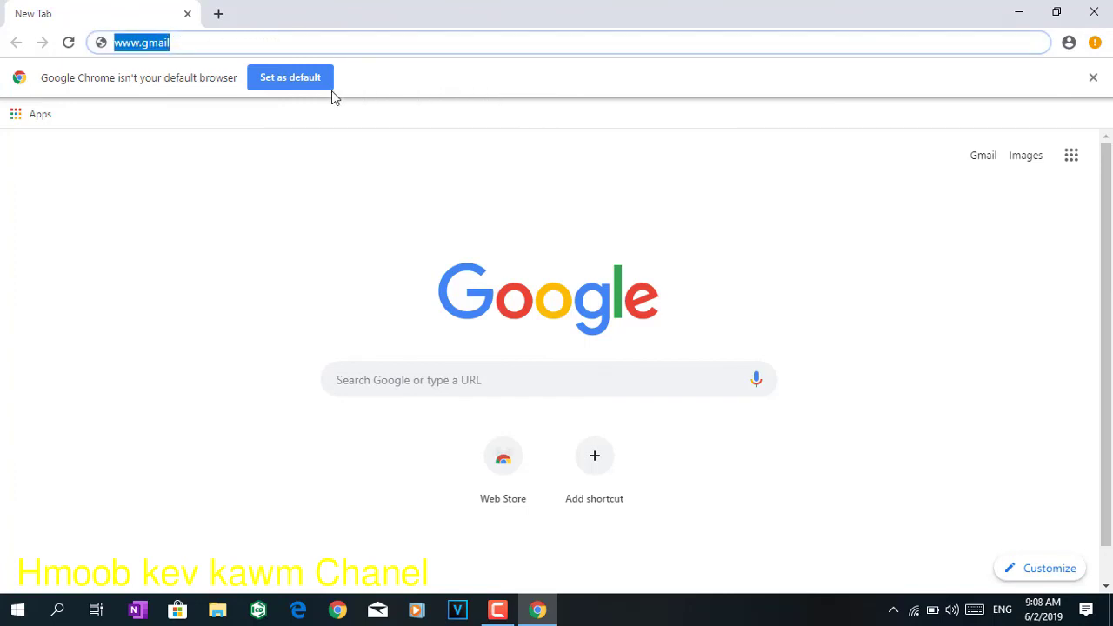
left_click(193, 43)
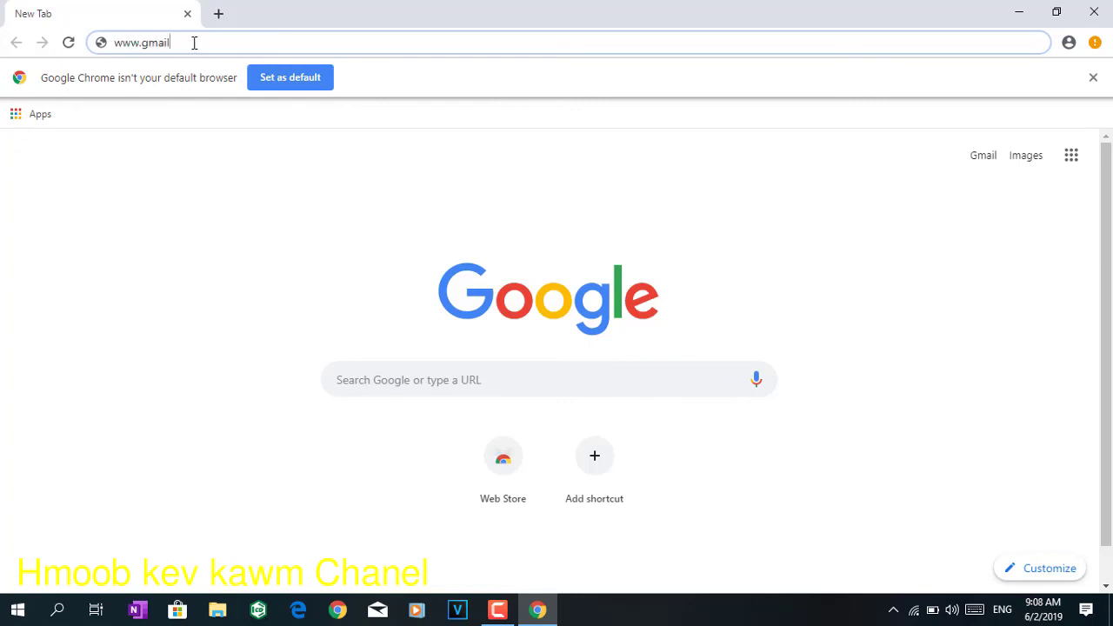
type(".c")
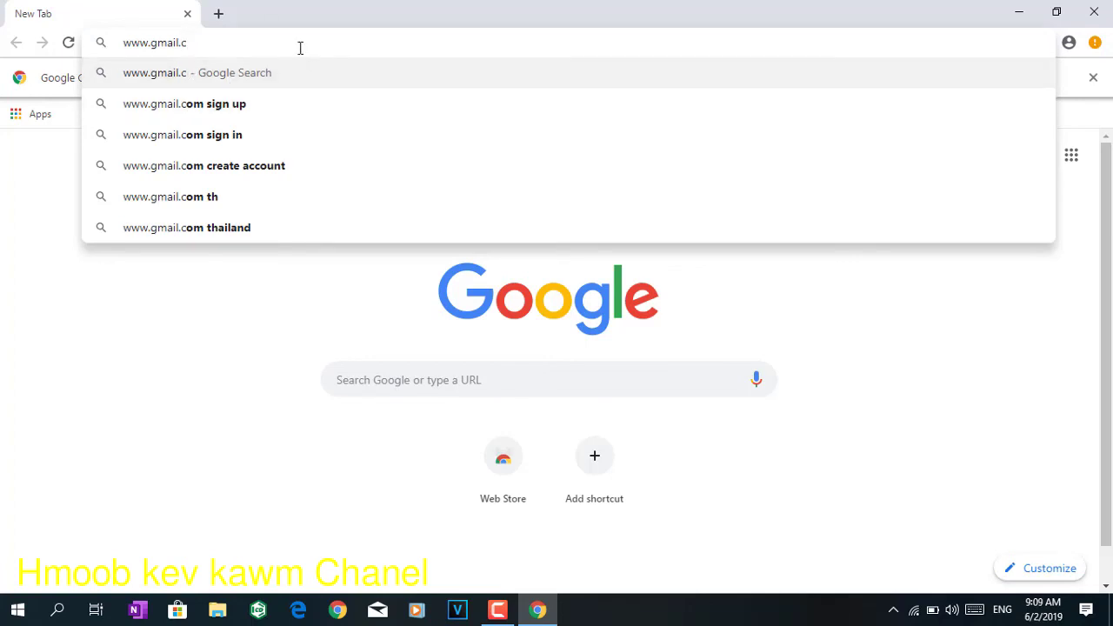
type("om")
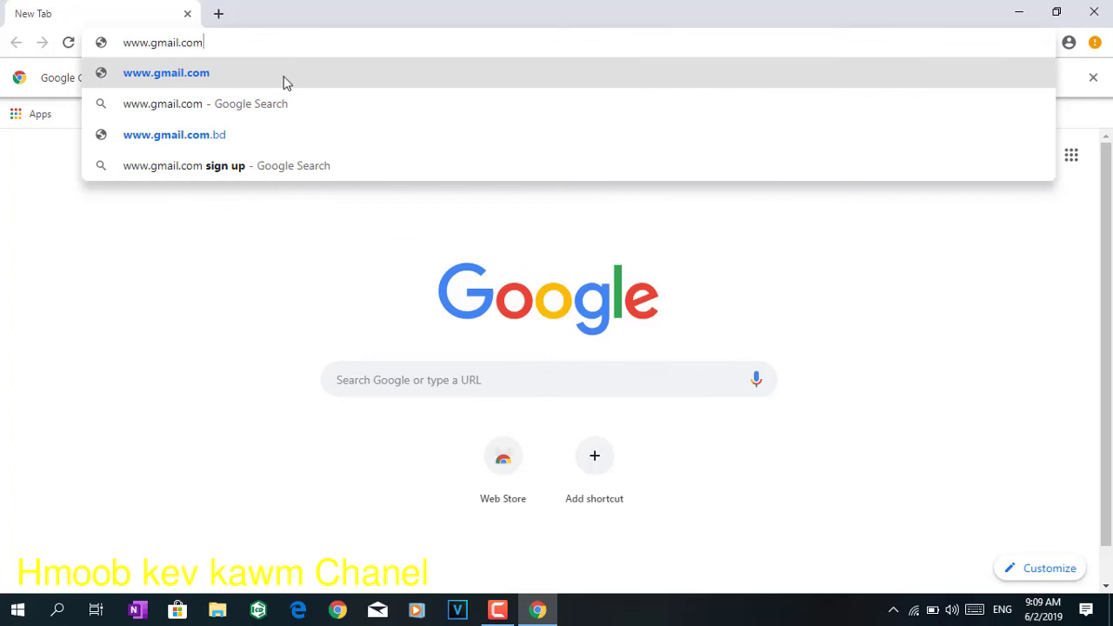
left_click(285, 76)
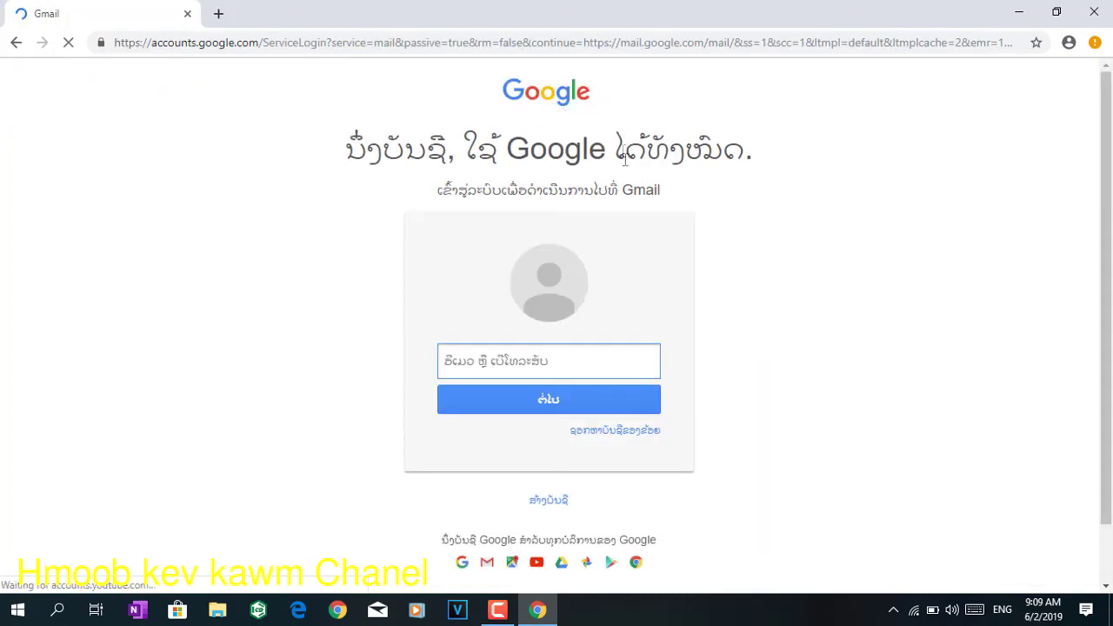
scroll(607, 313, "up", 1)
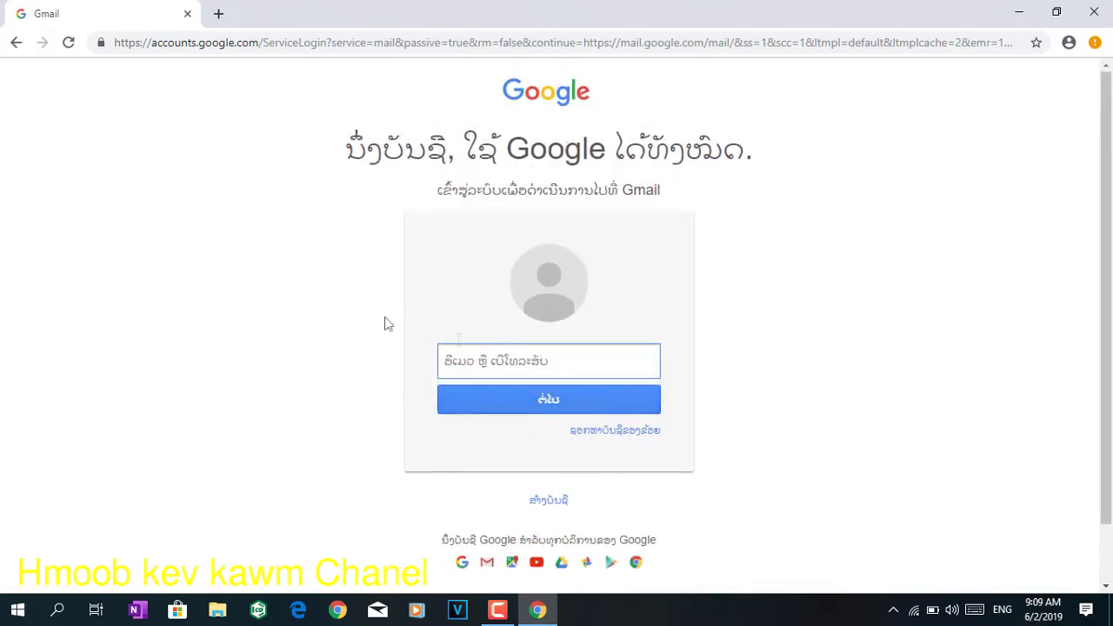
scroll(293, 521, "down", 1)
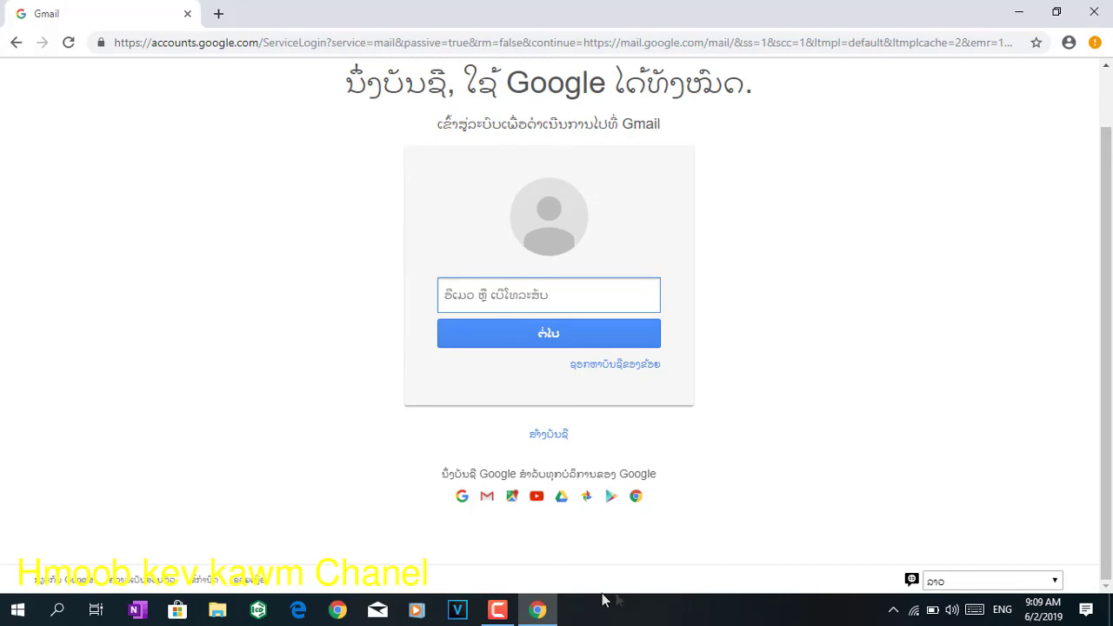
scroll(574, 517, "up", 1)
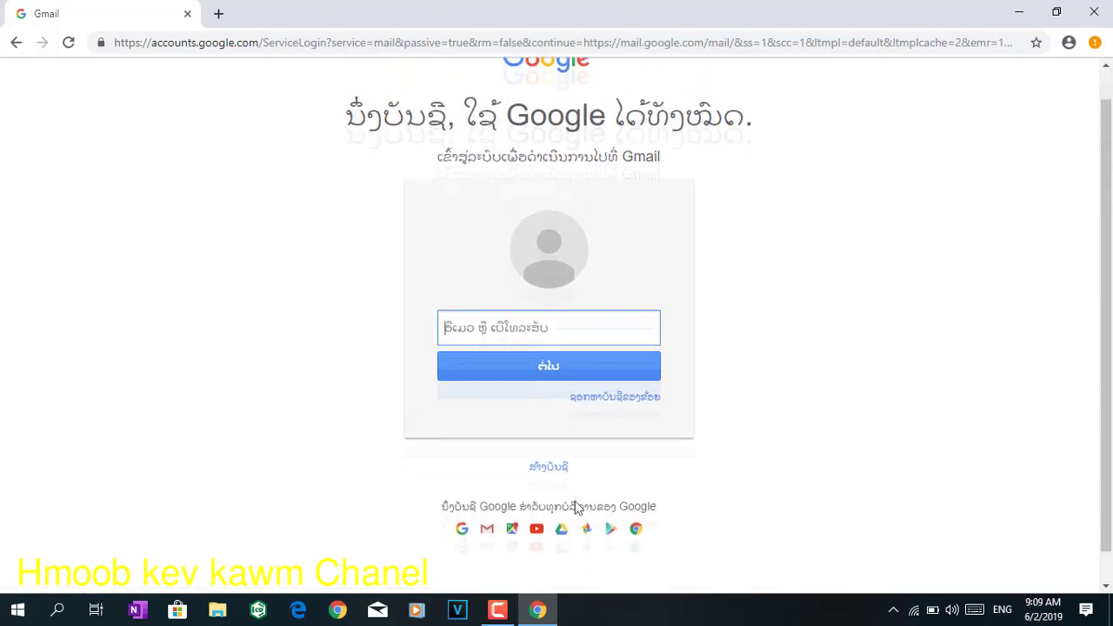
scroll(577, 509, "down", 1)
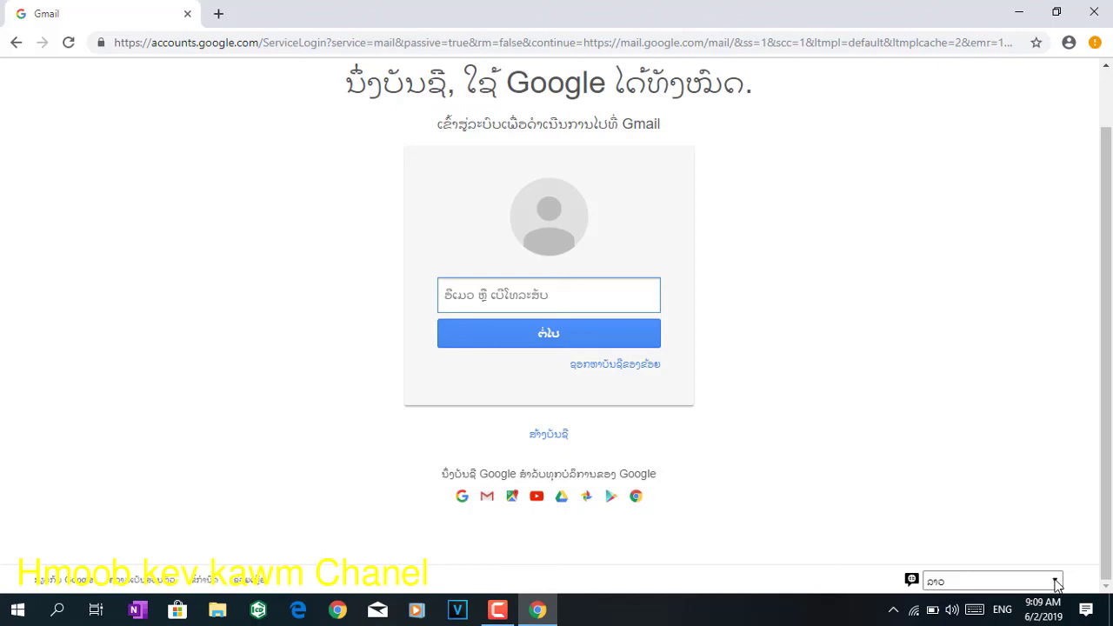
left_click(1056, 581)
left_click(1055, 582)
left_click(1056, 581)
left_click(1055, 582)
left_click(1056, 582)
left_click(1055, 582)
left_click(1056, 582)
left_click(1056, 582)
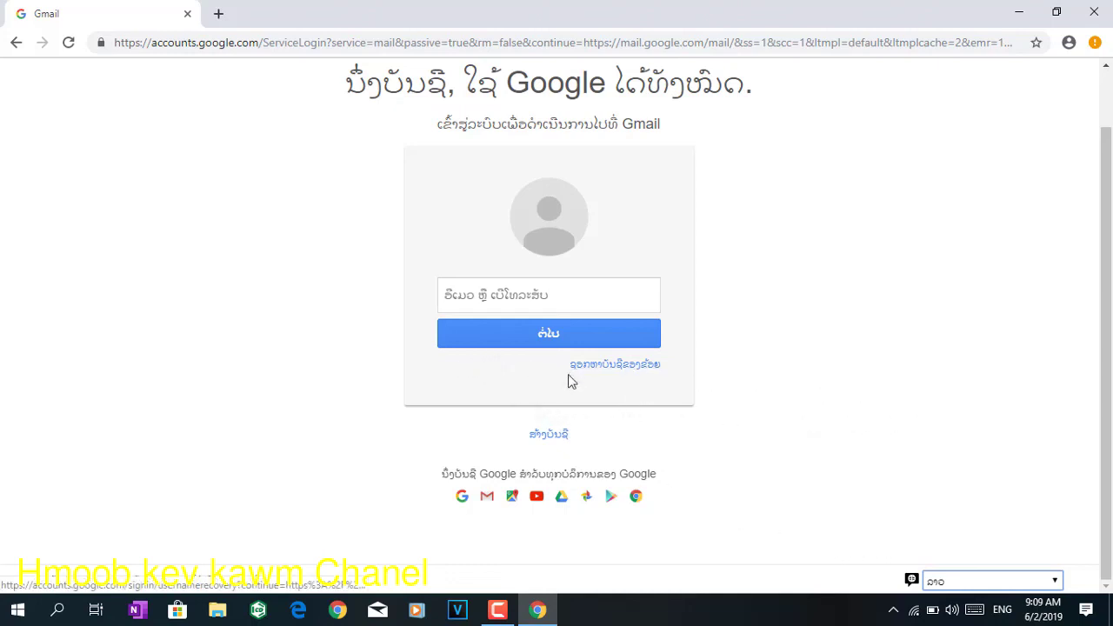
left_click(485, 327)
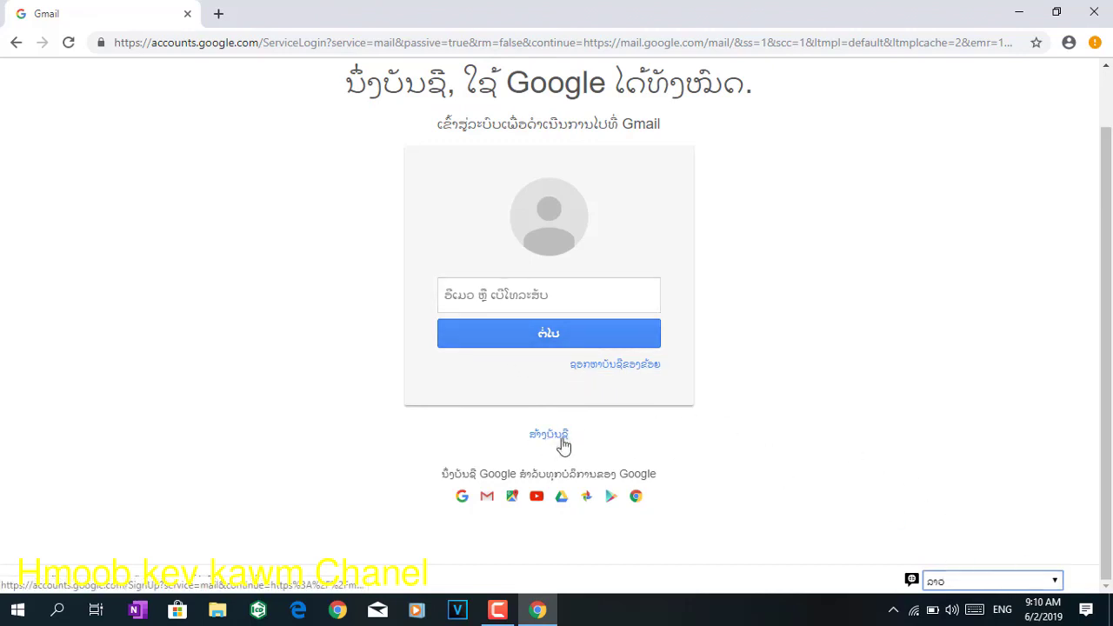
left_click(630, 334)
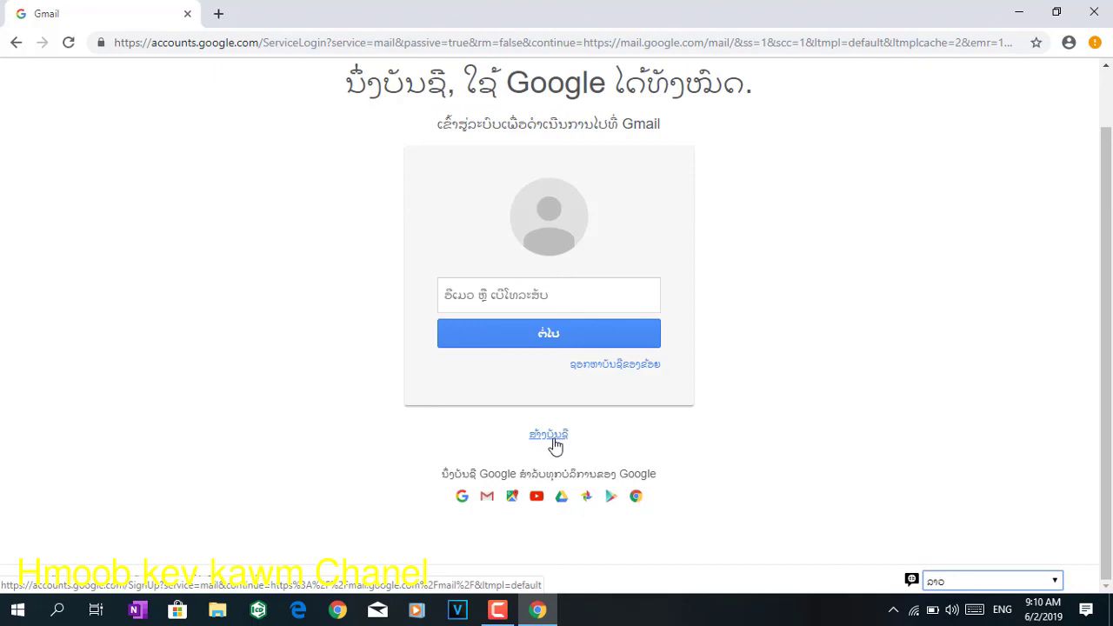
Step: Open the create-account form, switch the keyboard to Lao, and type the first name
left_click(555, 442)
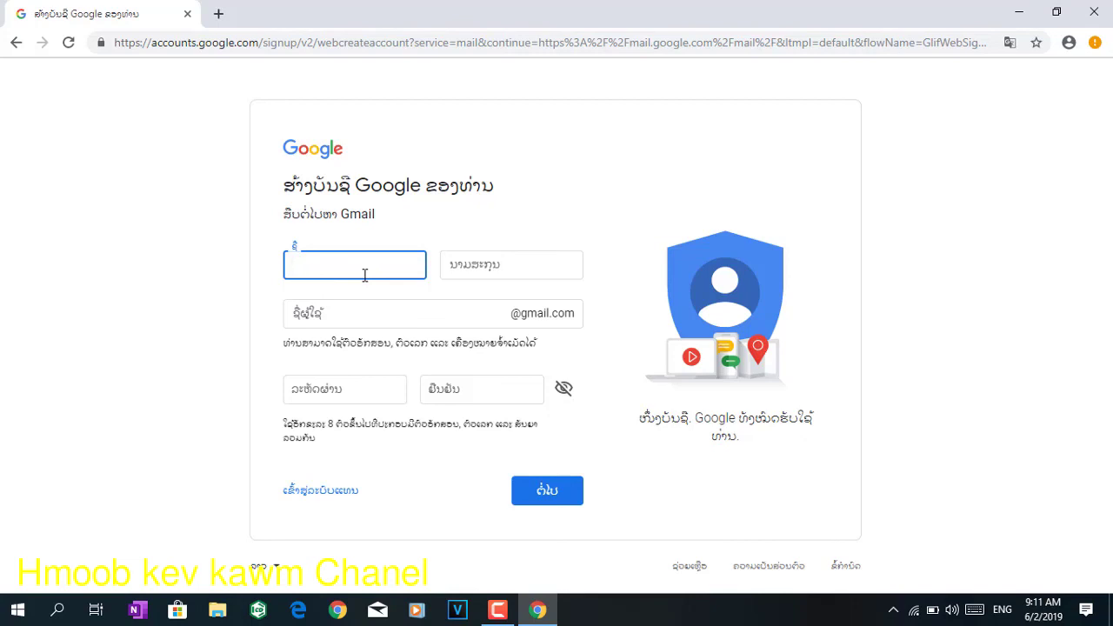
type("m")
key("BackSpace")
key("super+space")
key("super+space")
key("super+space")
key("super+space")
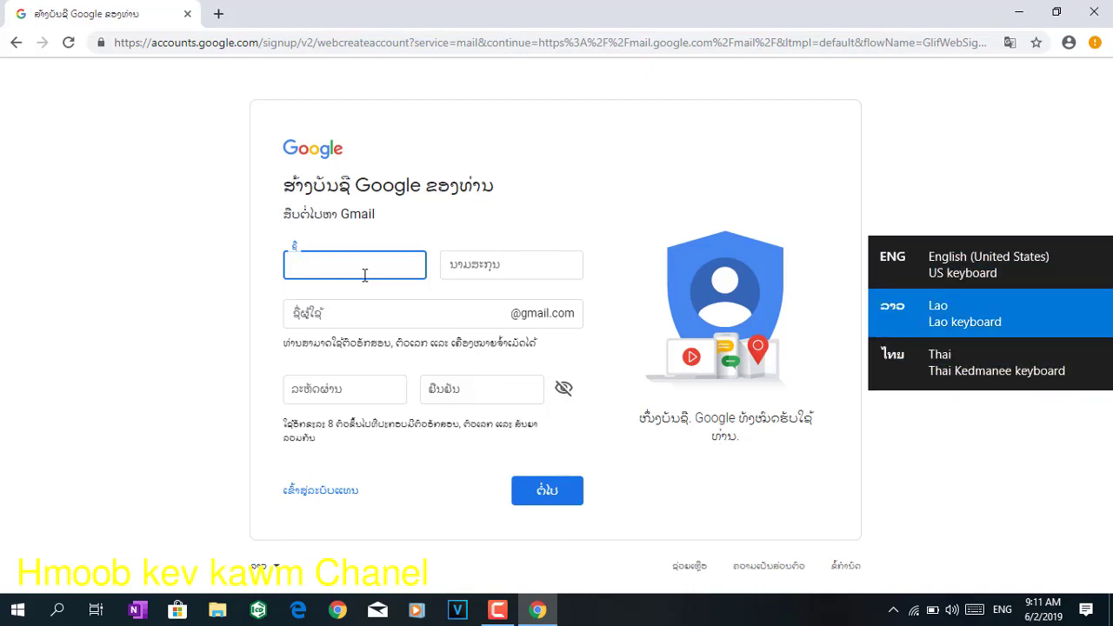
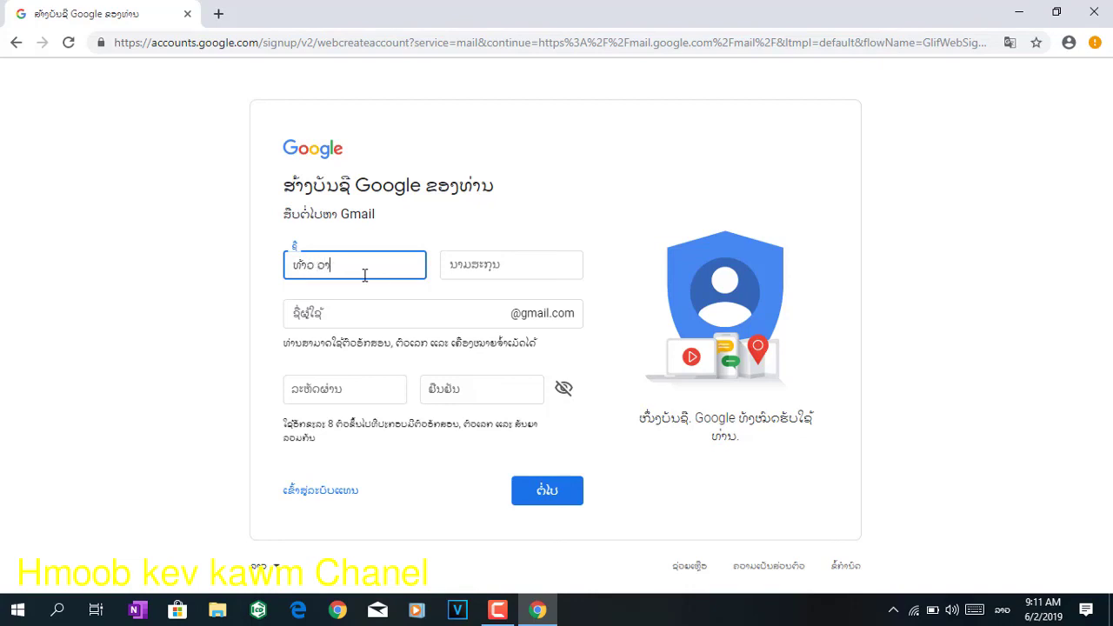
Step: Enter the surname in Lao script
left_click(510, 268)
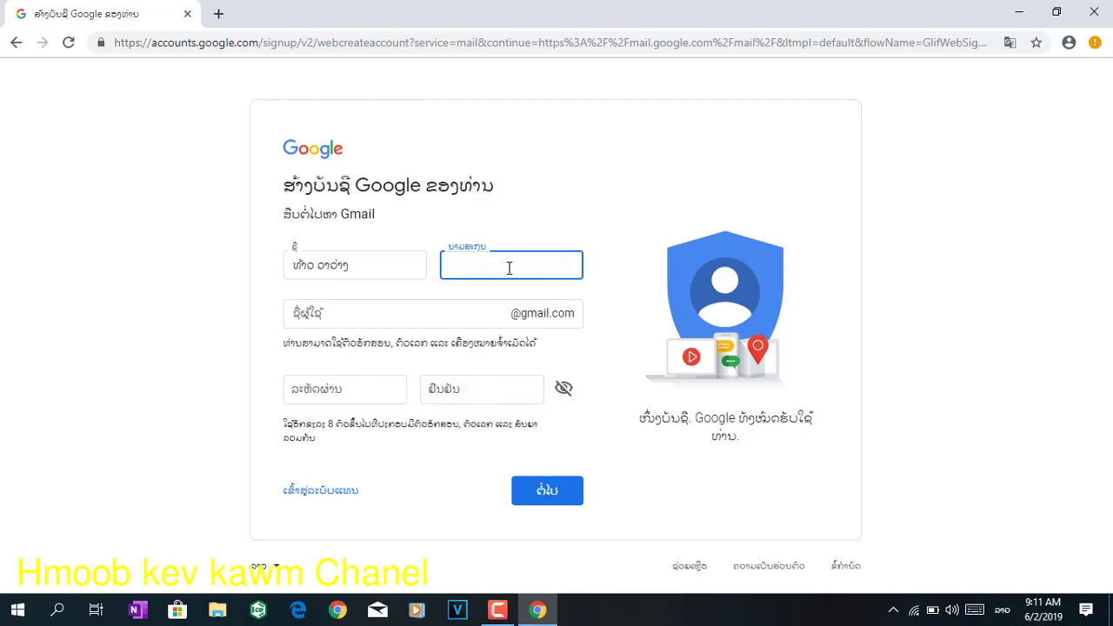
left_click(340, 314)
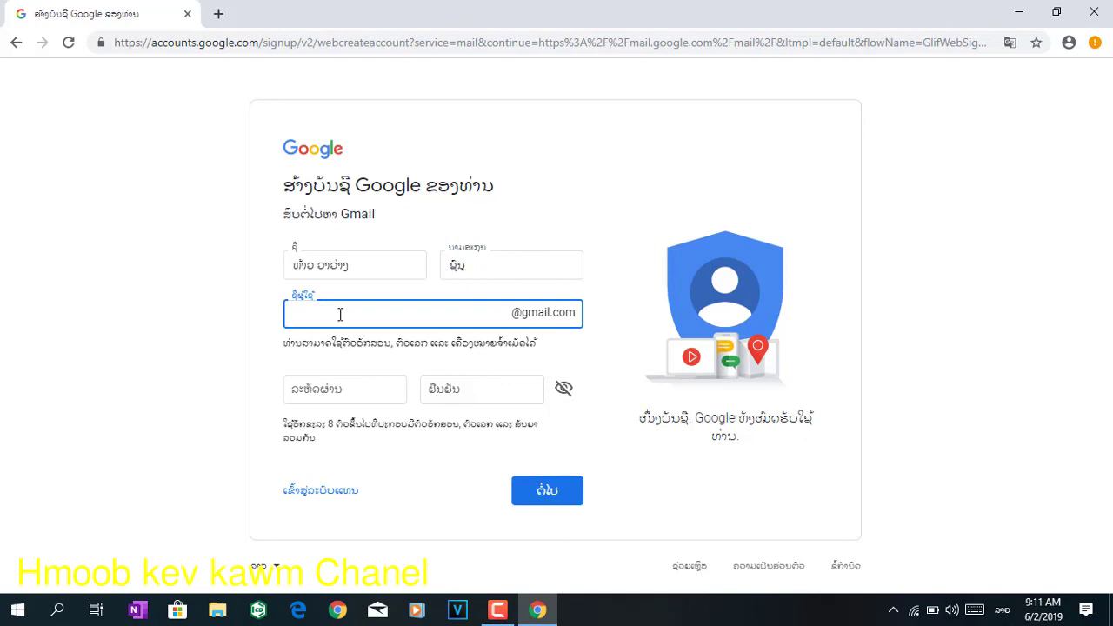
Step: Switch the keyboard back to English and enter the chosen Gmail username
left_click(472, 272)
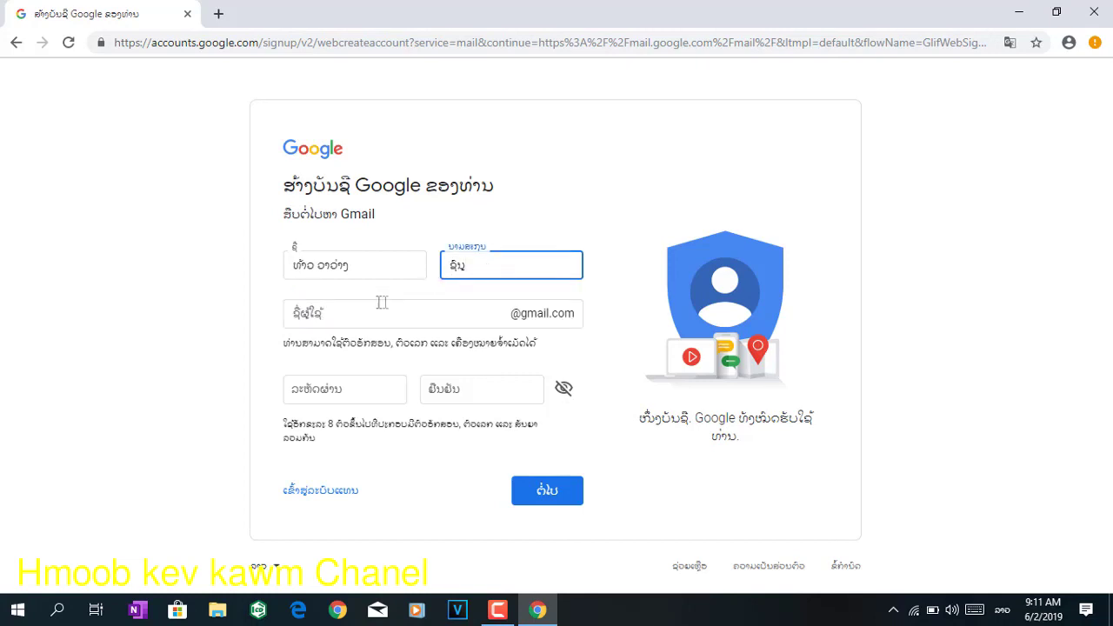
left_click(330, 314)
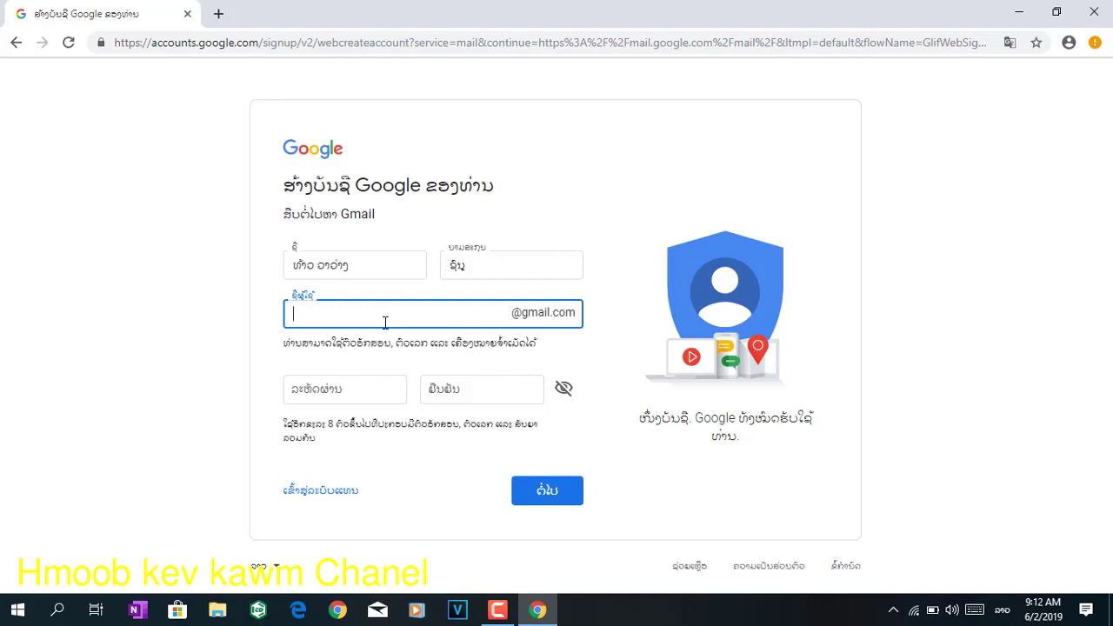
key("super+space")
key("super+space")
Step: Show the password as plain text and type the new account's password
left_click(352, 391)
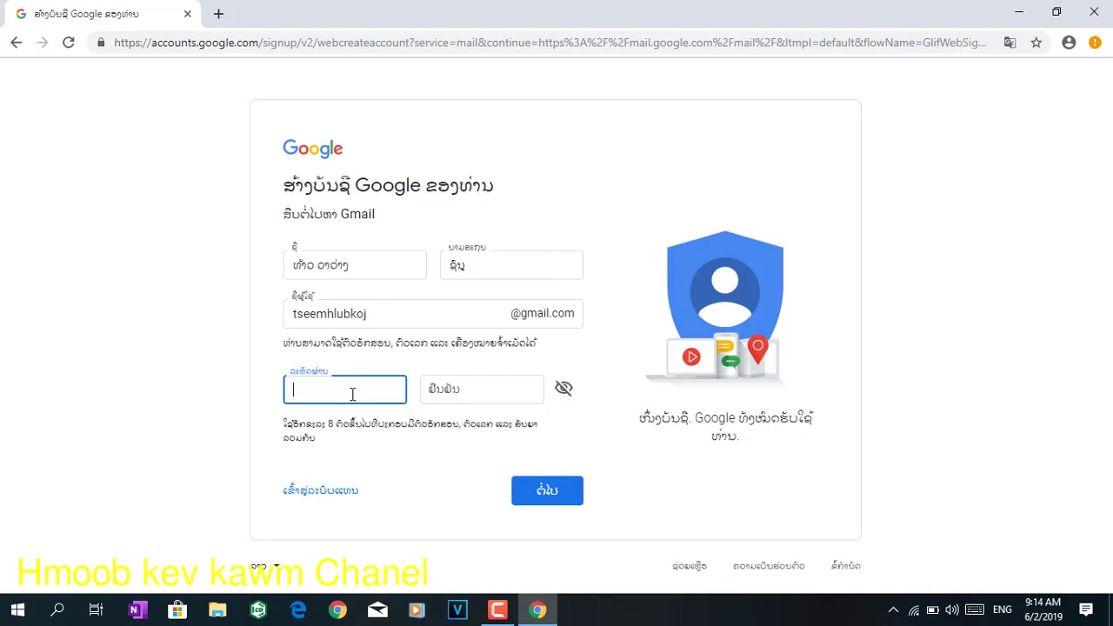
left_click(563, 392)
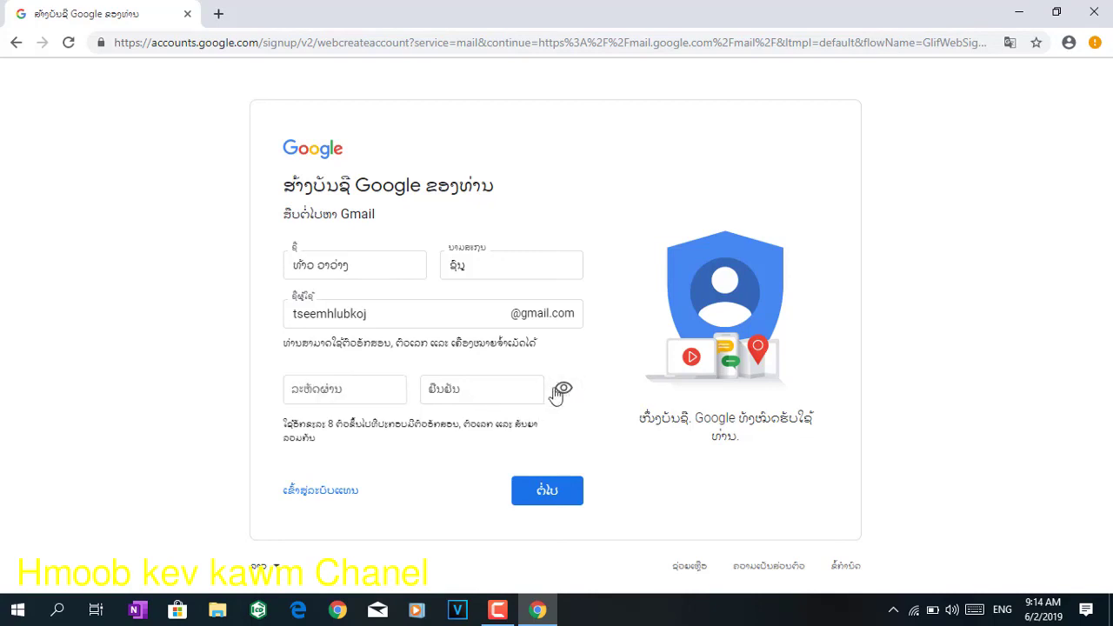
left_click(567, 389)
left_click(566, 389)
left_click(567, 394)
left_click(351, 395)
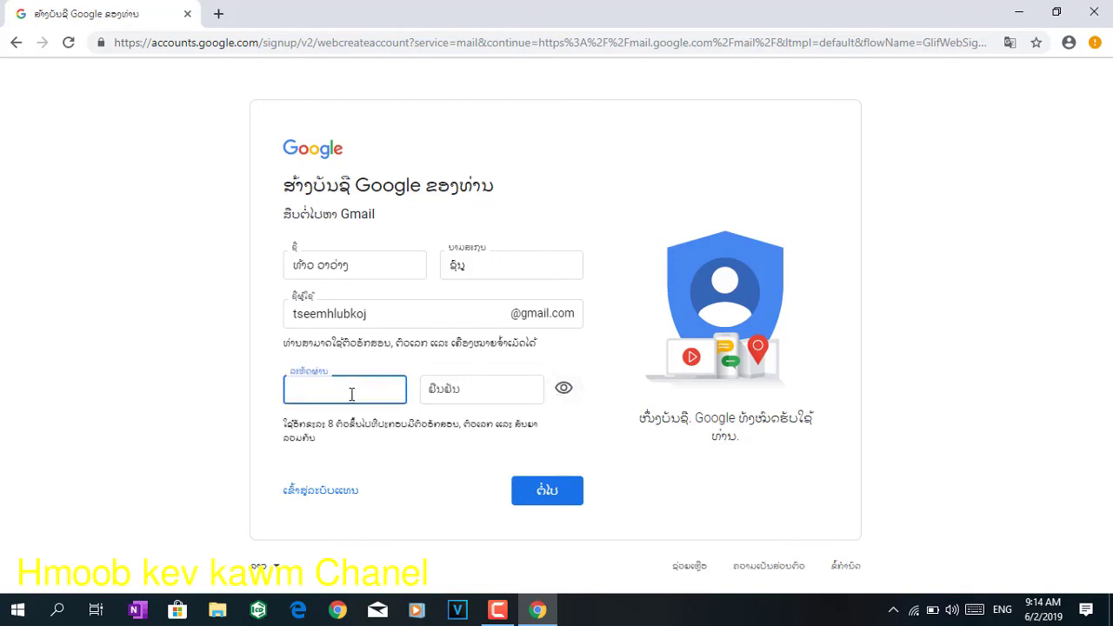
left_click(483, 390)
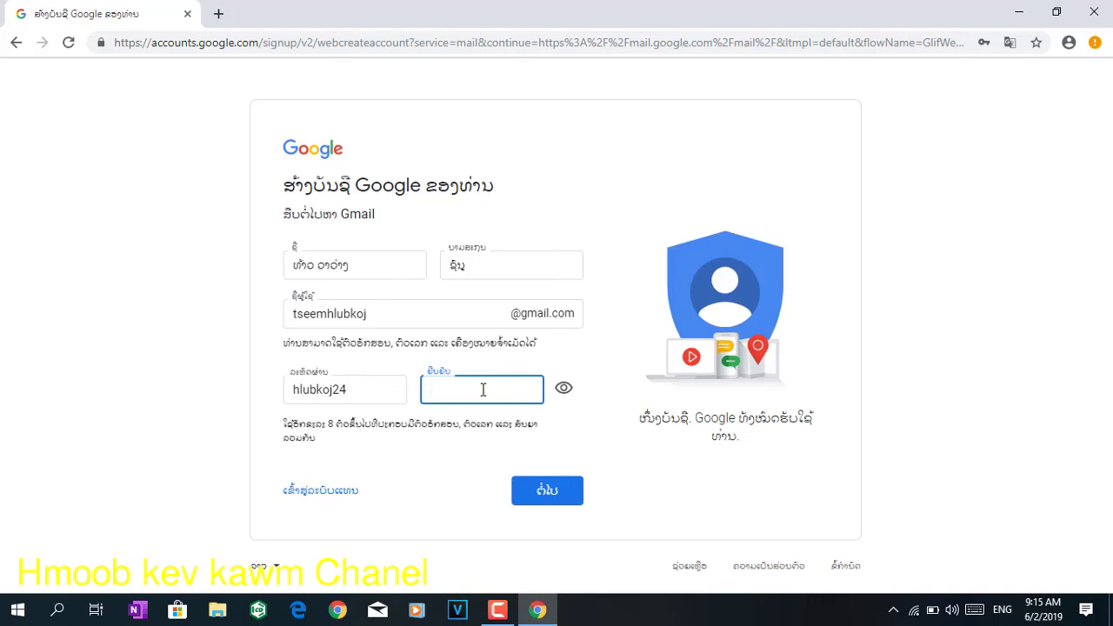
Step: Submit the sign-up form, then append the digit 2 to the rejected username
left_click(546, 496)
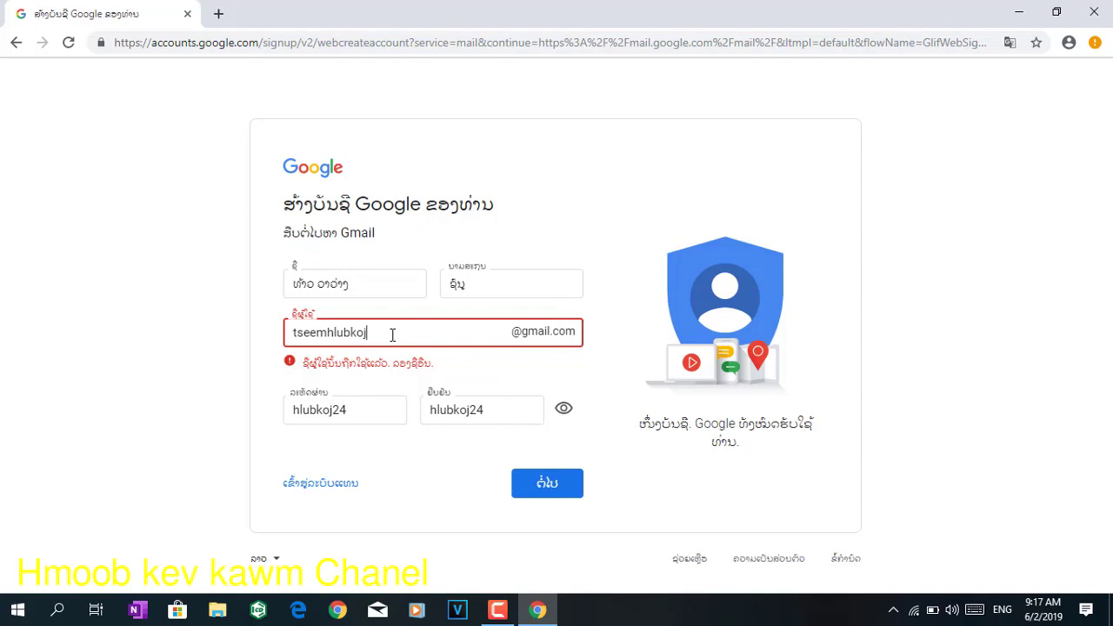
Step: Resubmit the sign-up form with the new username and dismiss Chrome's save-password prompt
left_click(546, 484)
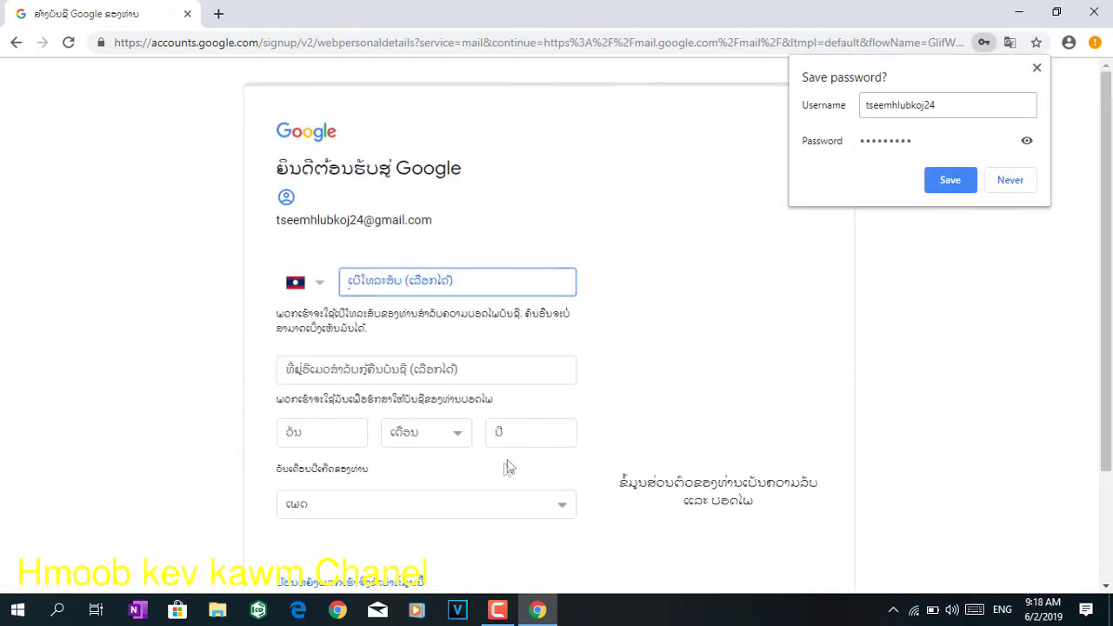
scroll(529, 455, "up", 2)
scroll(528, 461, "down", 2)
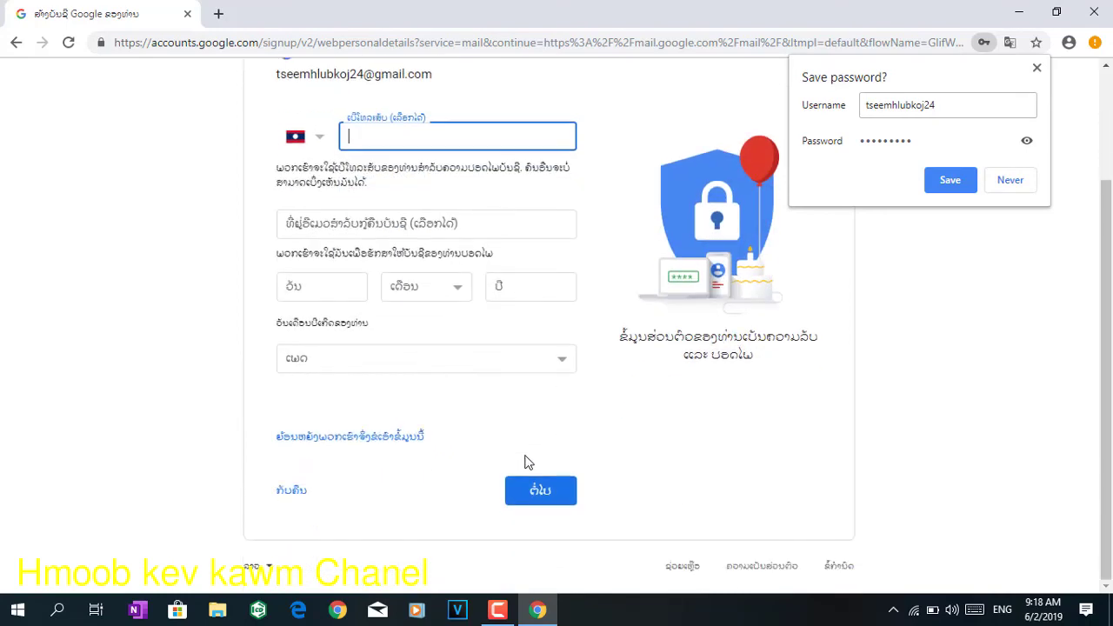
scroll(528, 461, "up", 2)
left_click(928, 317)
Step: Select the phone number field and expand its country calling-code list
scroll(529, 412, "down", 2)
scroll(472, 393, "up", 2)
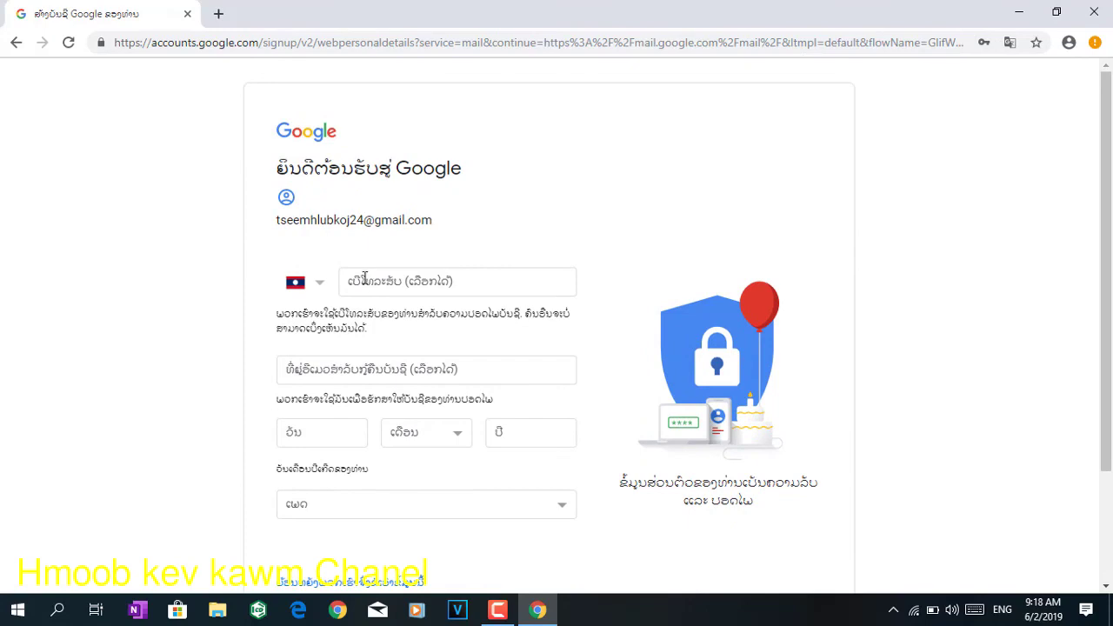
left_click(364, 285)
scroll(496, 281, "down", 2)
scroll(497, 281, "up", 2)
scroll(497, 281, "down", 2)
scroll(505, 300, "up", 2)
scroll(507, 304, "down", 2)
scroll(507, 304, "up", 2)
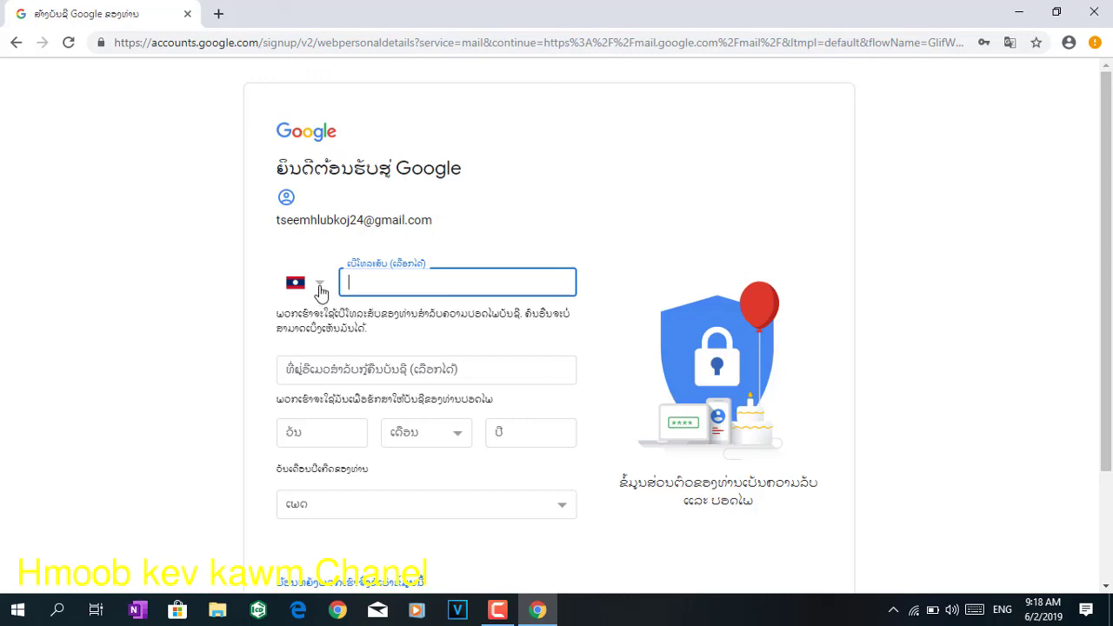
left_click(320, 287)
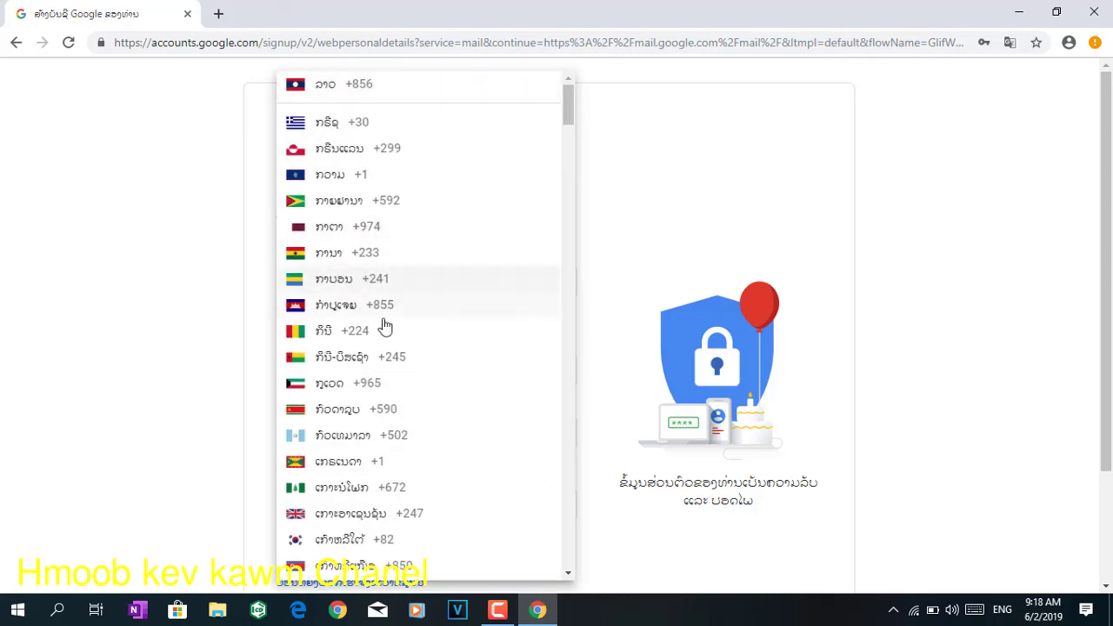
Step: Choose Laos (+856) as the phone country and enter the mobile number
left_click(425, 90)
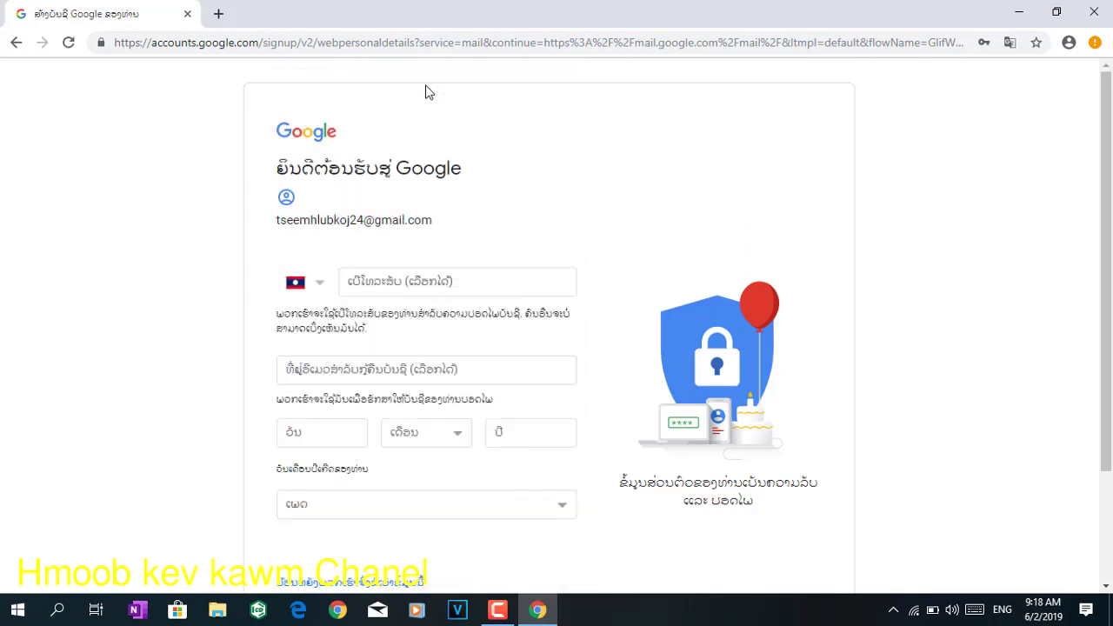
left_click(355, 283)
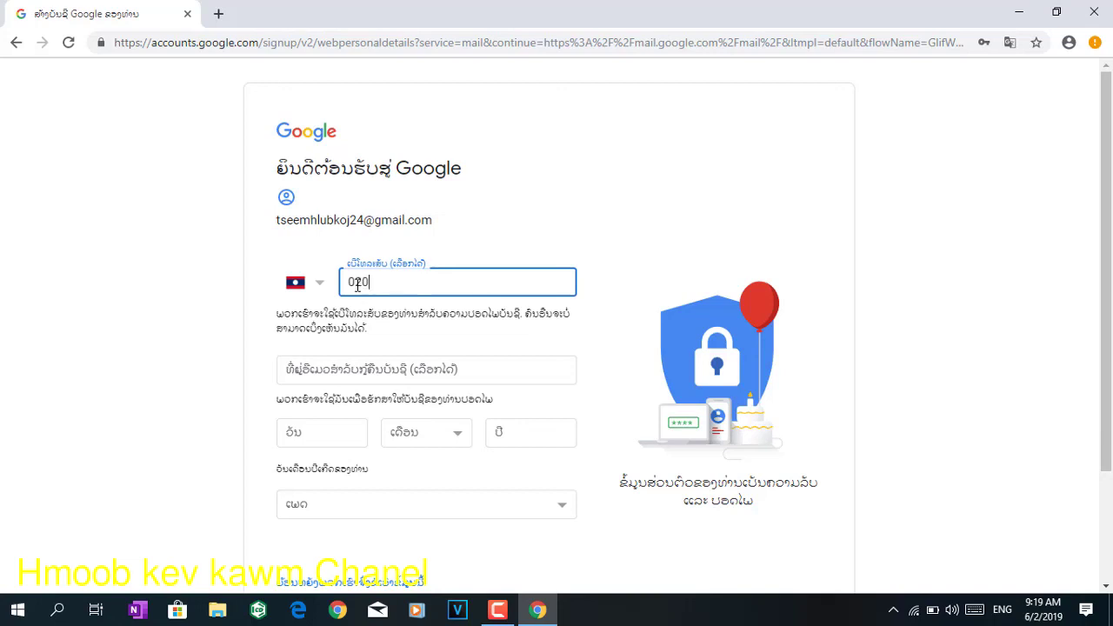
type("21379")
left_click(321, 435)
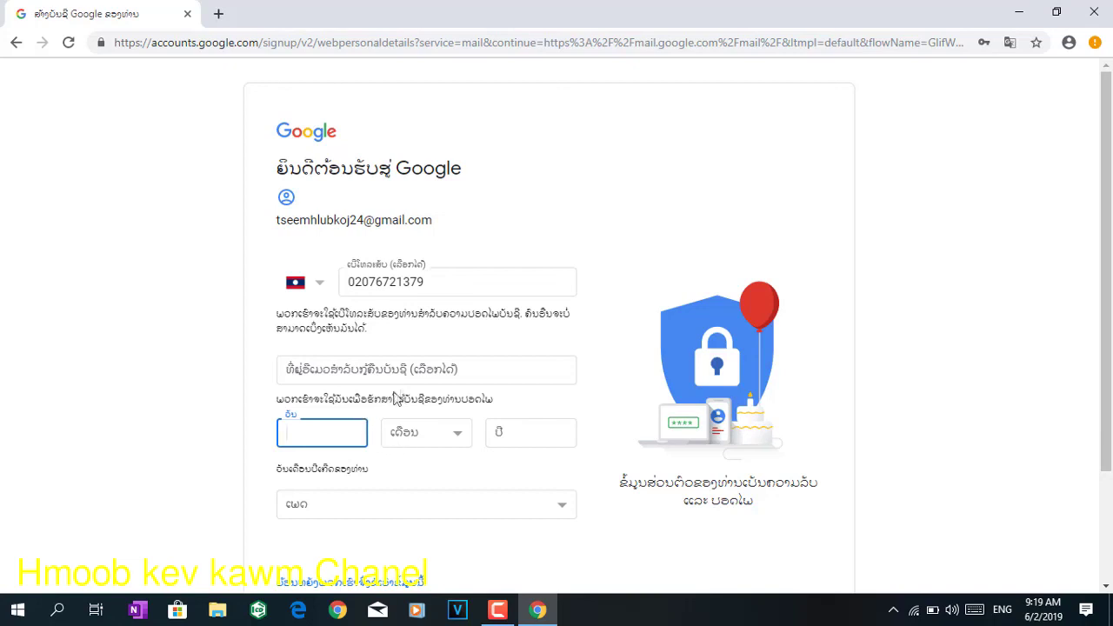
Step: Leave the recovery email blank, select the birth Day field, and switch keyboard input to English
left_click(532, 371)
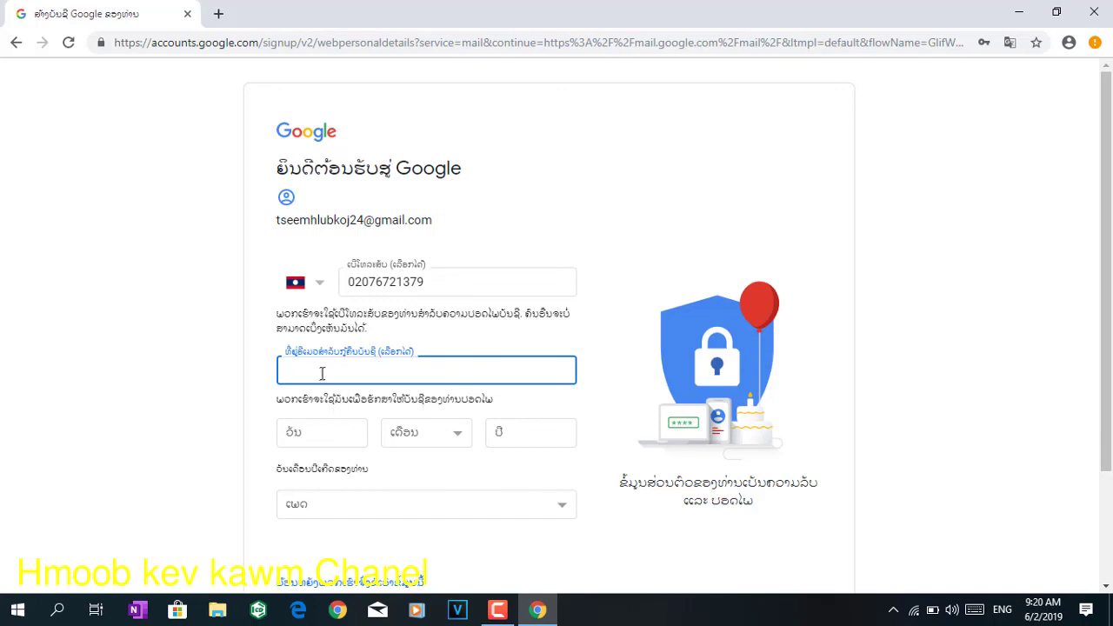
left_click(319, 434)
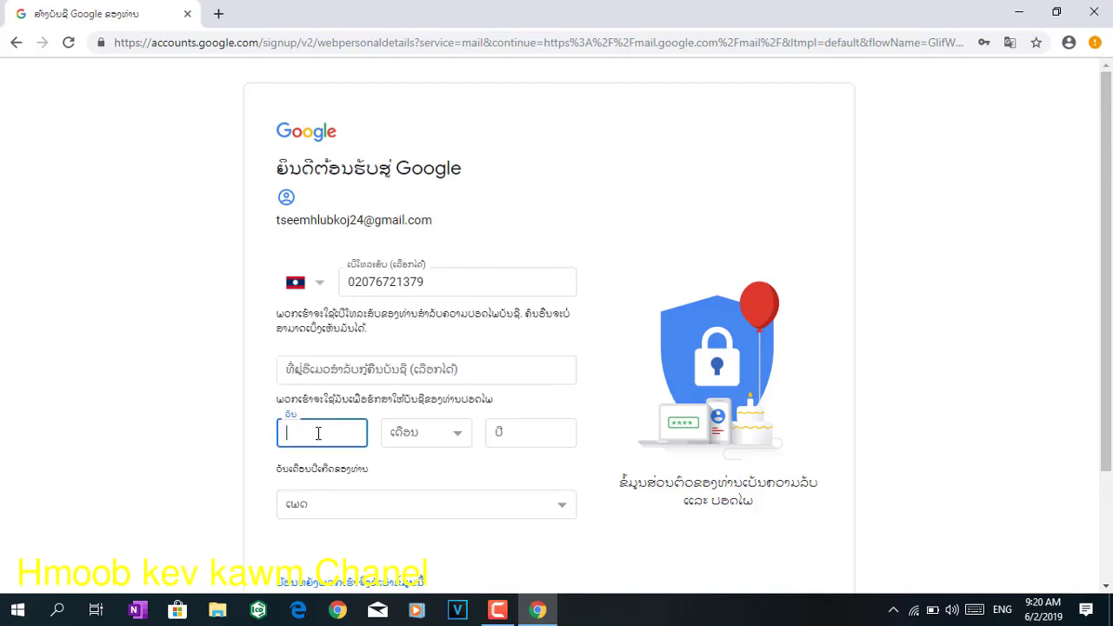
left_click(333, 370)
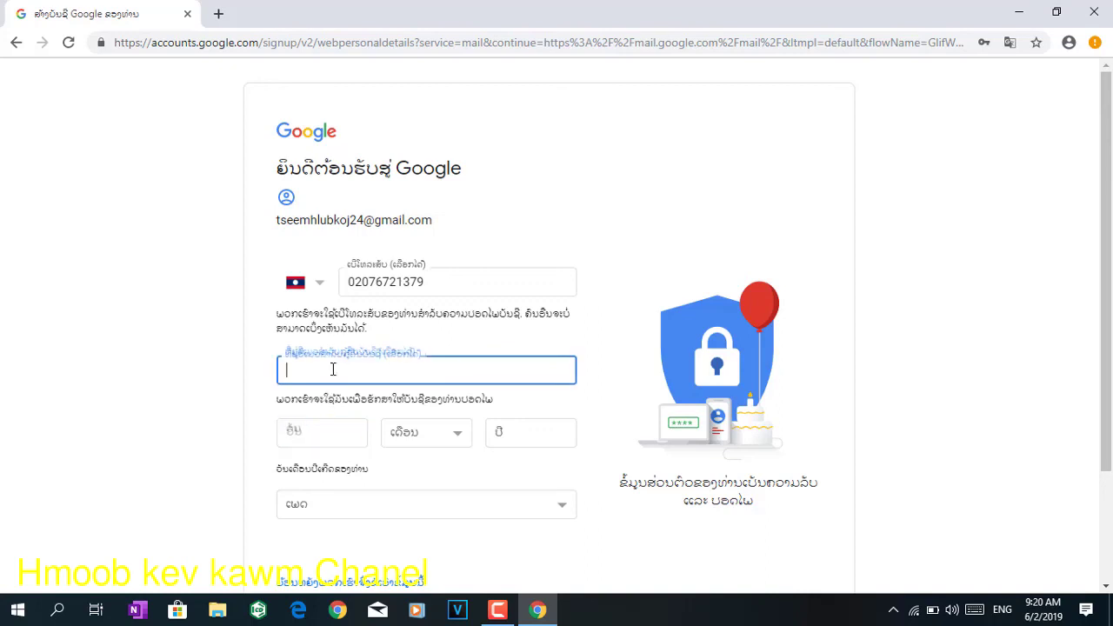
left_click(316, 433)
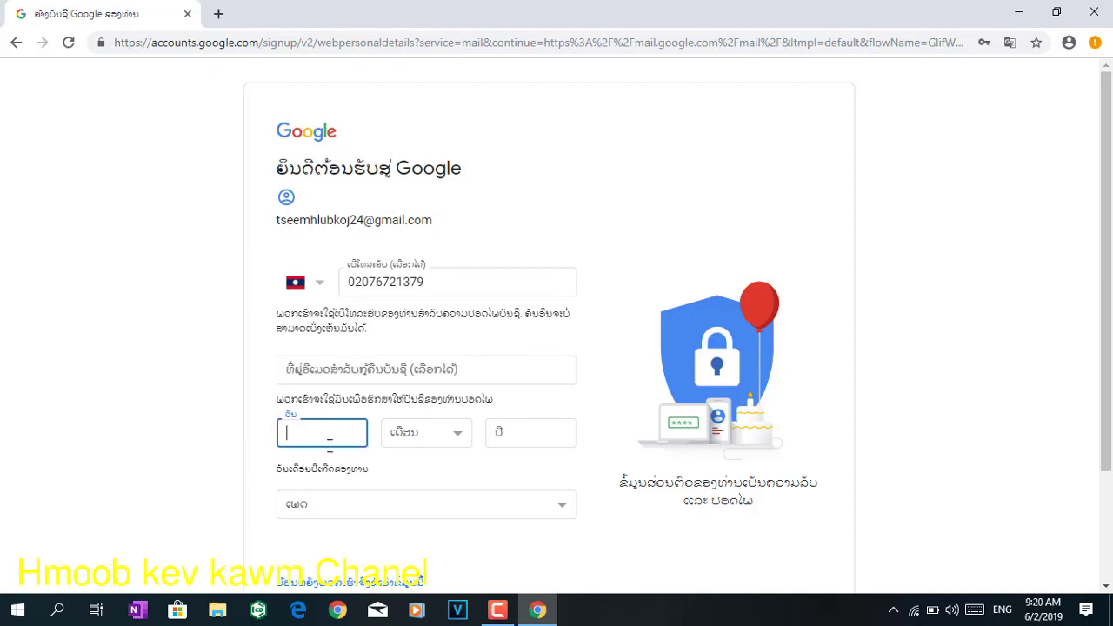
left_click(379, 370)
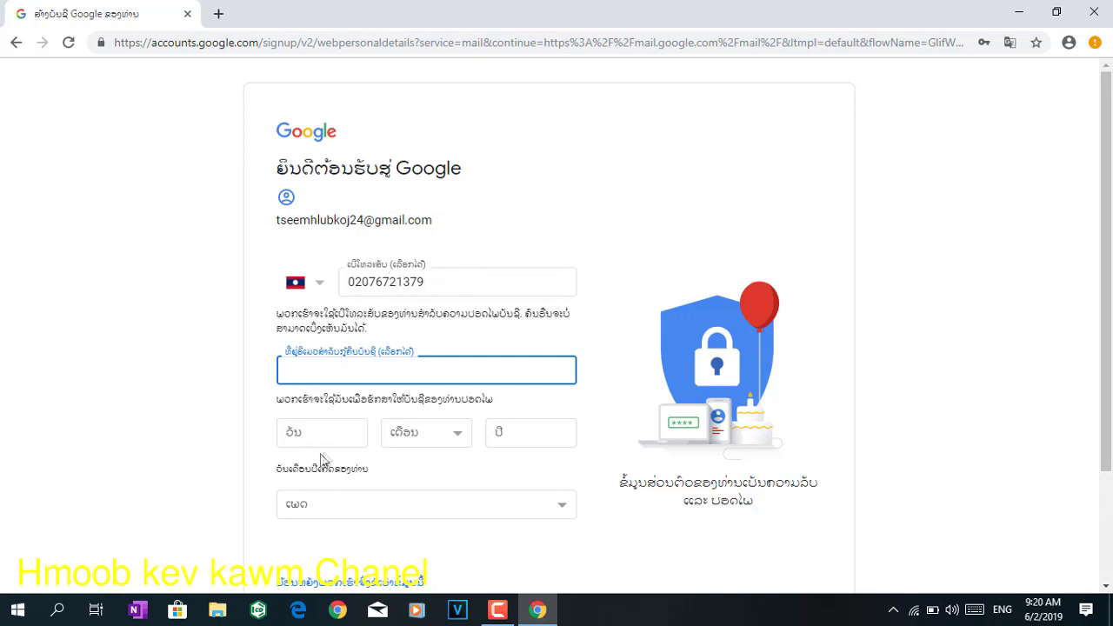
left_click(315, 433)
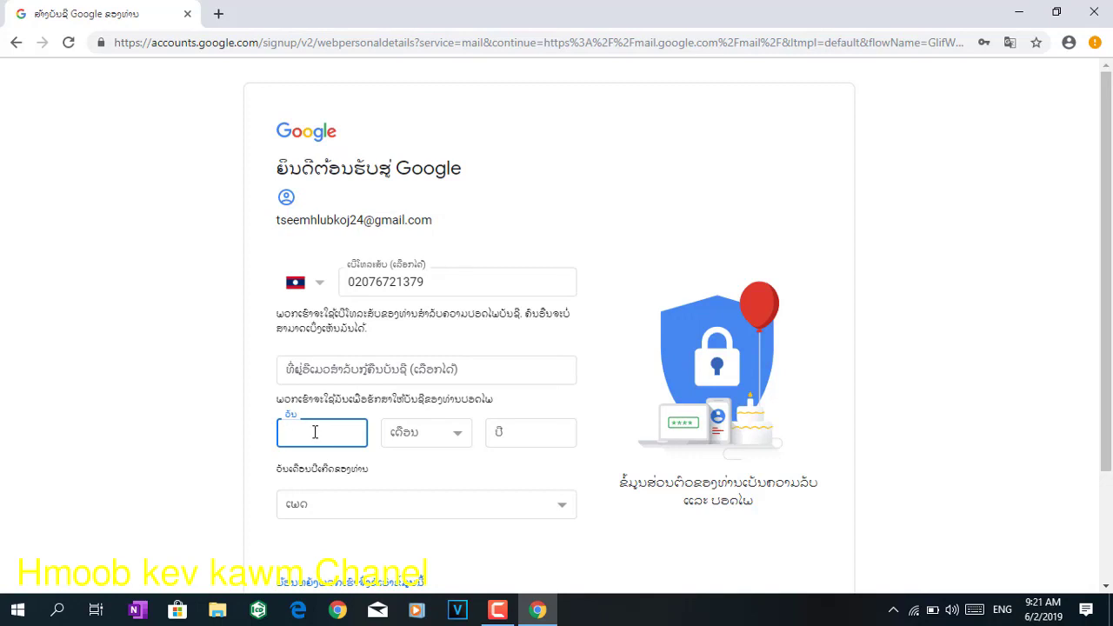
left_click(320, 369)
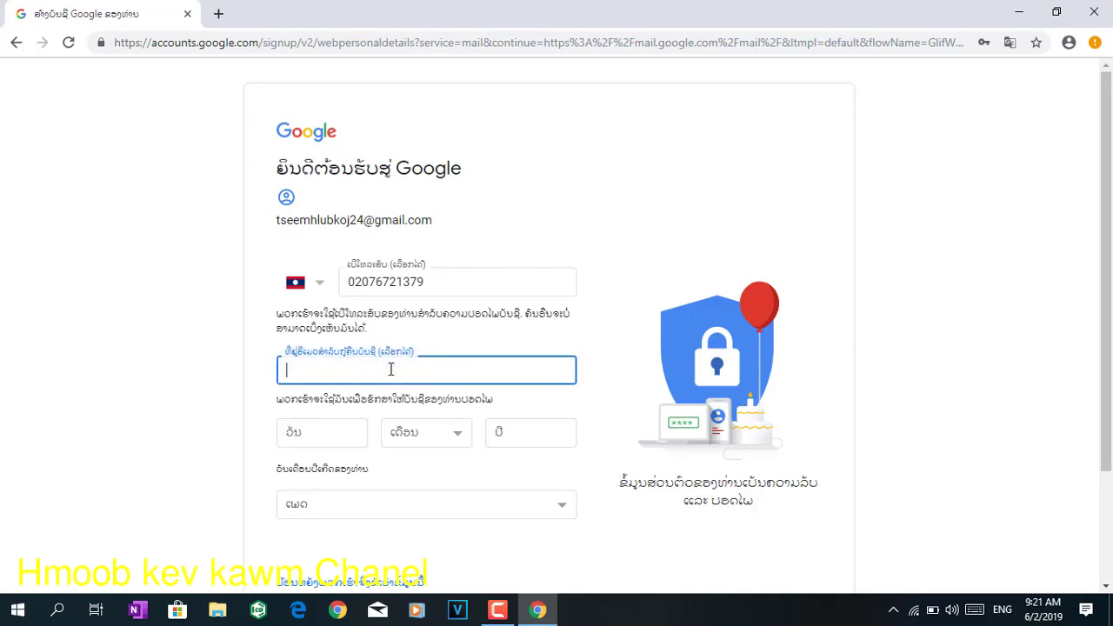
left_click(321, 432)
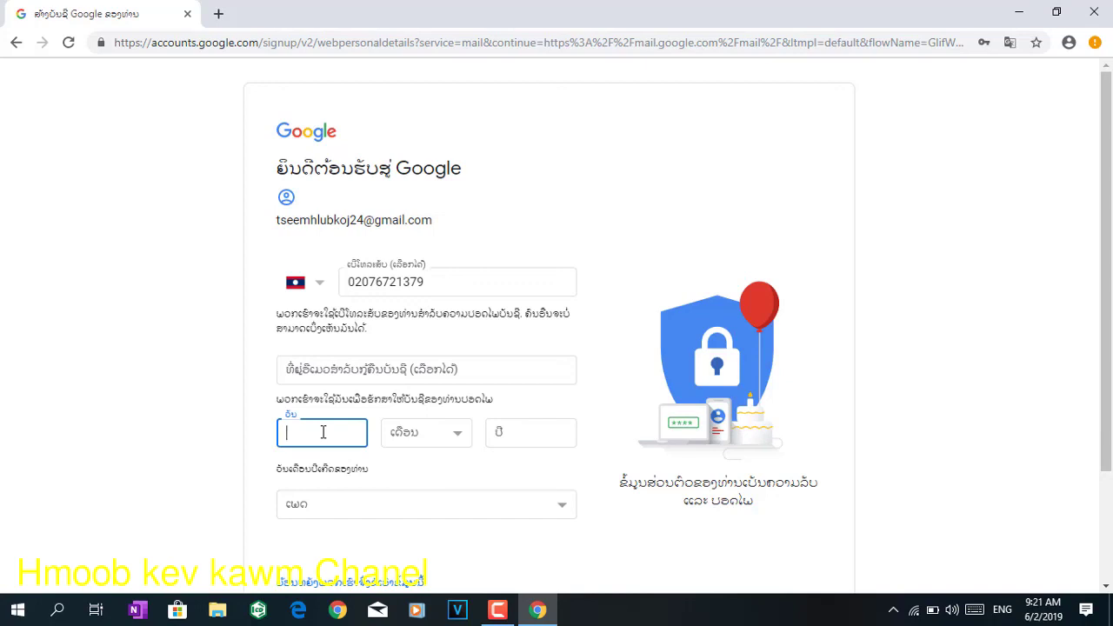
key("super+space")
key("super+space")
key("super+space")
Step: Pick ພະຈິກ (November) as the birth month and enter 1995 as the birth year
left_click(459, 435)
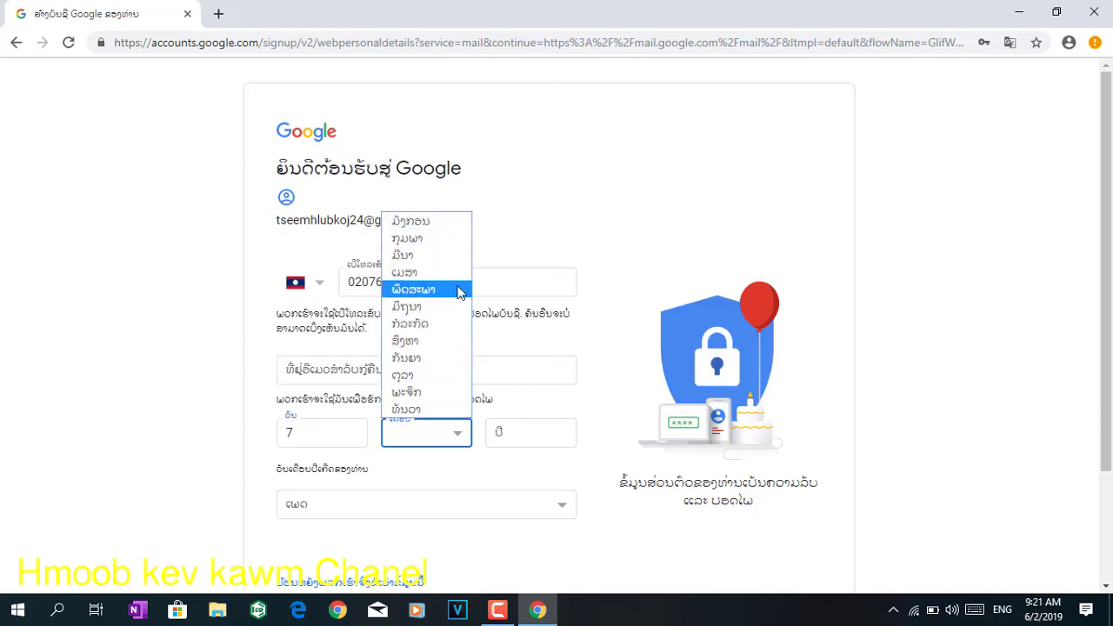
left_click(437, 400)
left_click(536, 432)
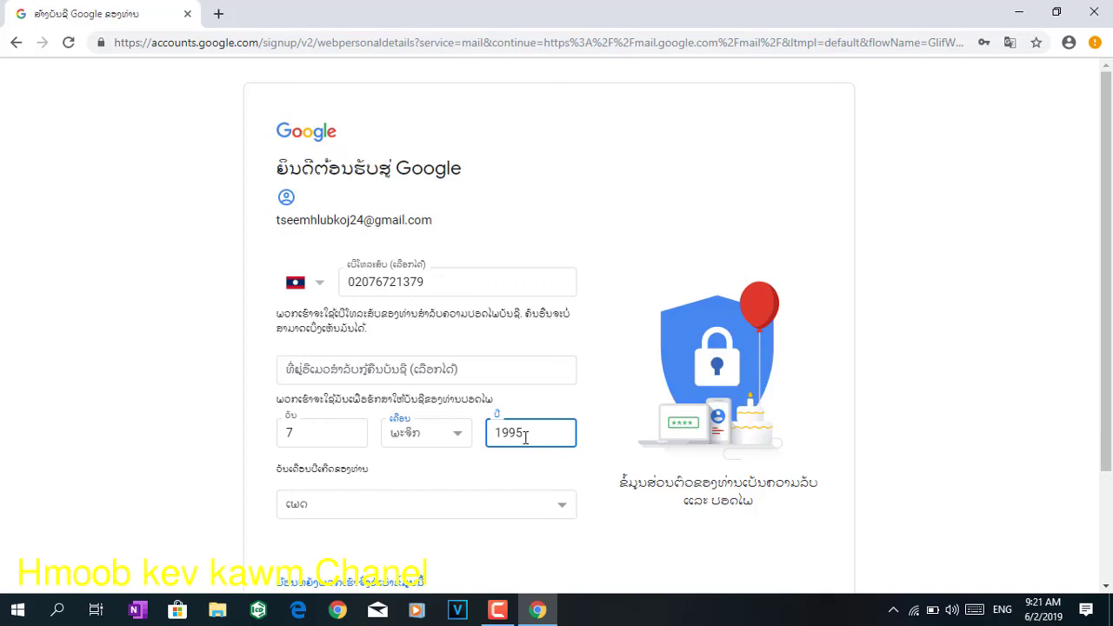
left_click(562, 511)
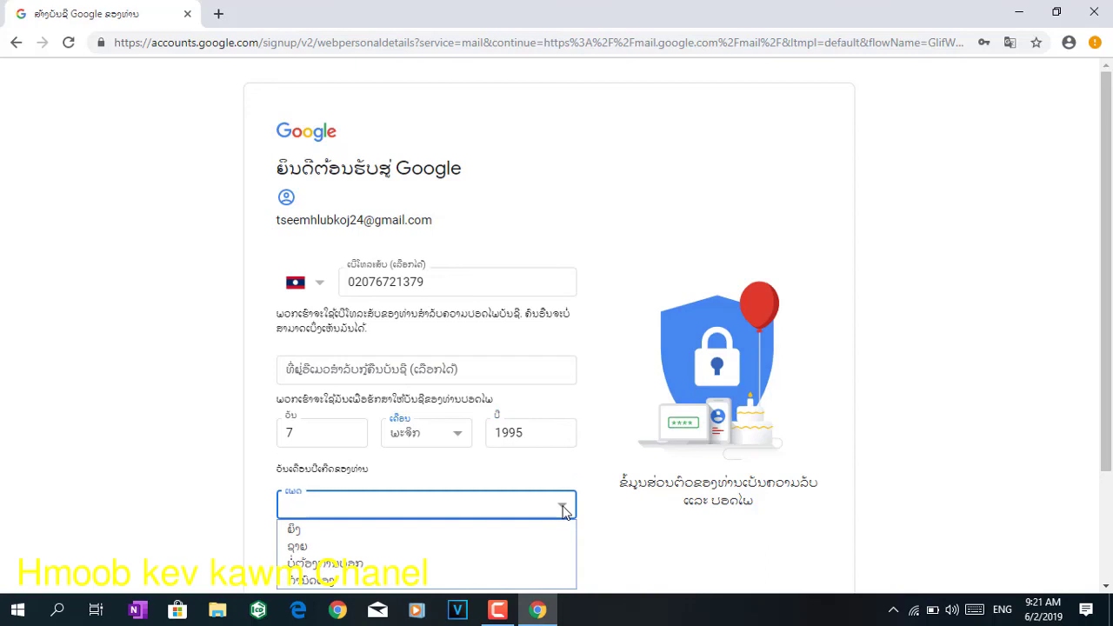
Step: Choose ຊາຍ (male) as the gender and submit the details with ຕໍ່ໄປ
scroll(557, 509, "down", 2)
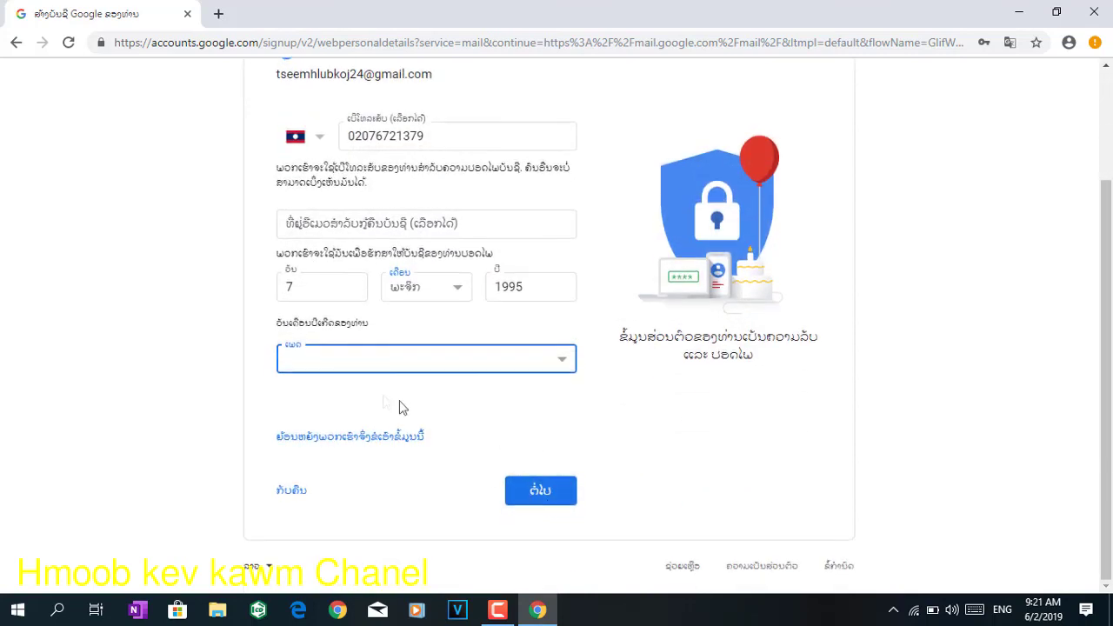
left_click(562, 361)
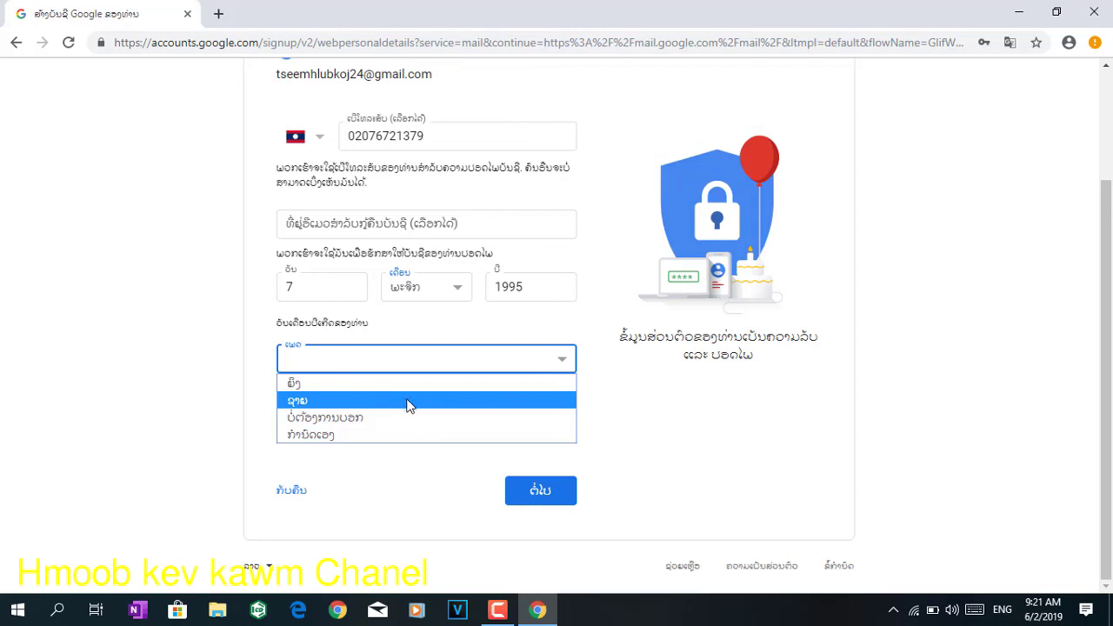
left_click(410, 402)
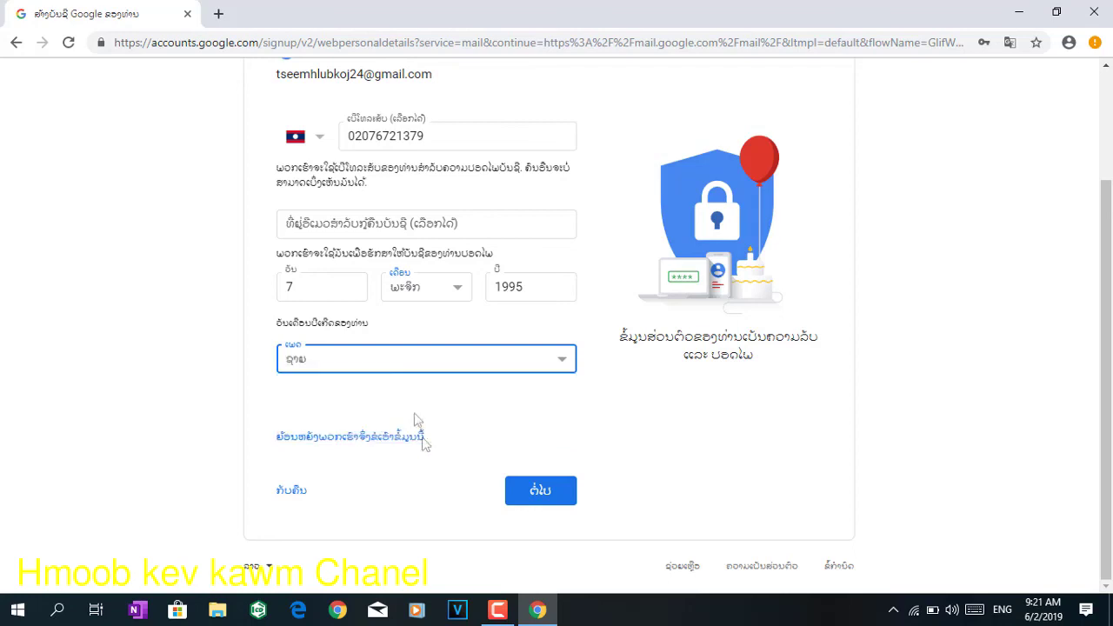
left_click(538, 499)
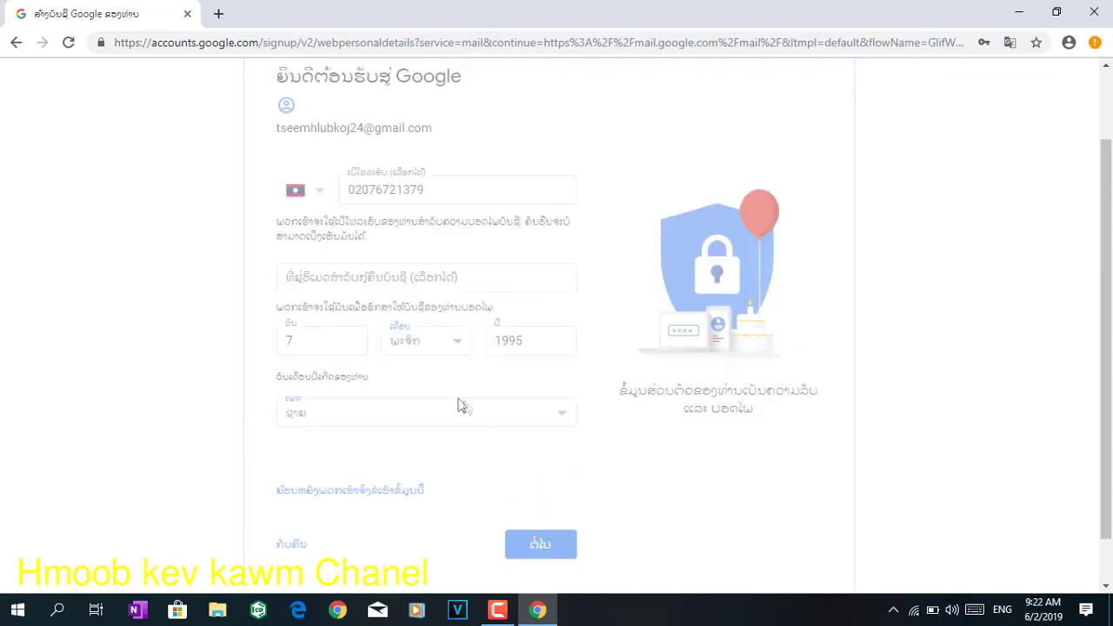
Step: Use ສົ່ງ on the phone verification page to text a six-digit code
scroll(459, 406, "down", 1)
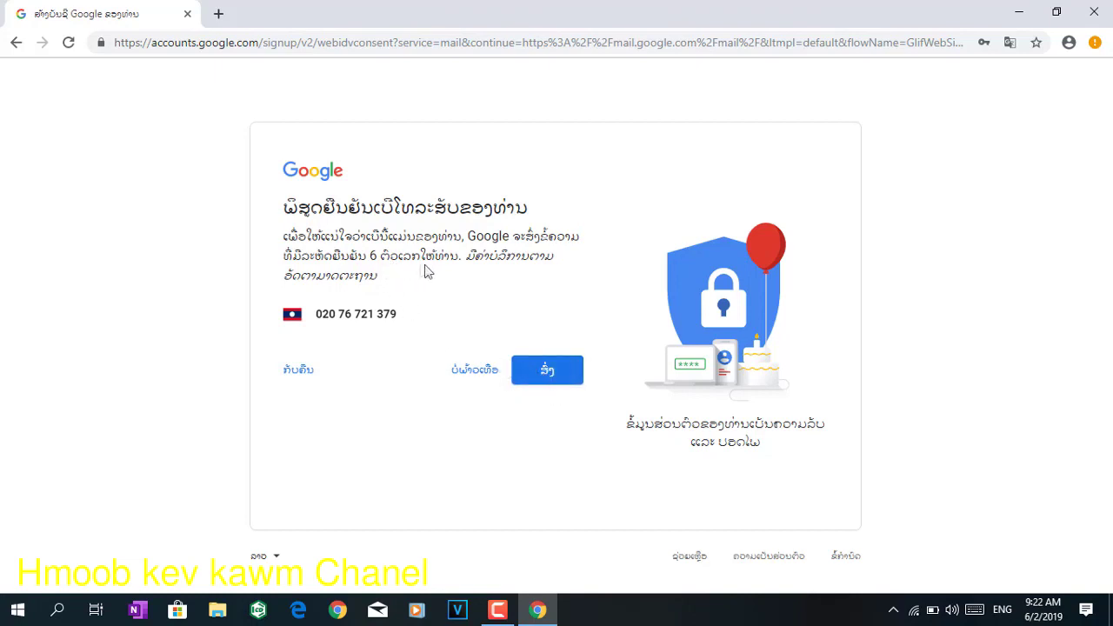
left_click(541, 370)
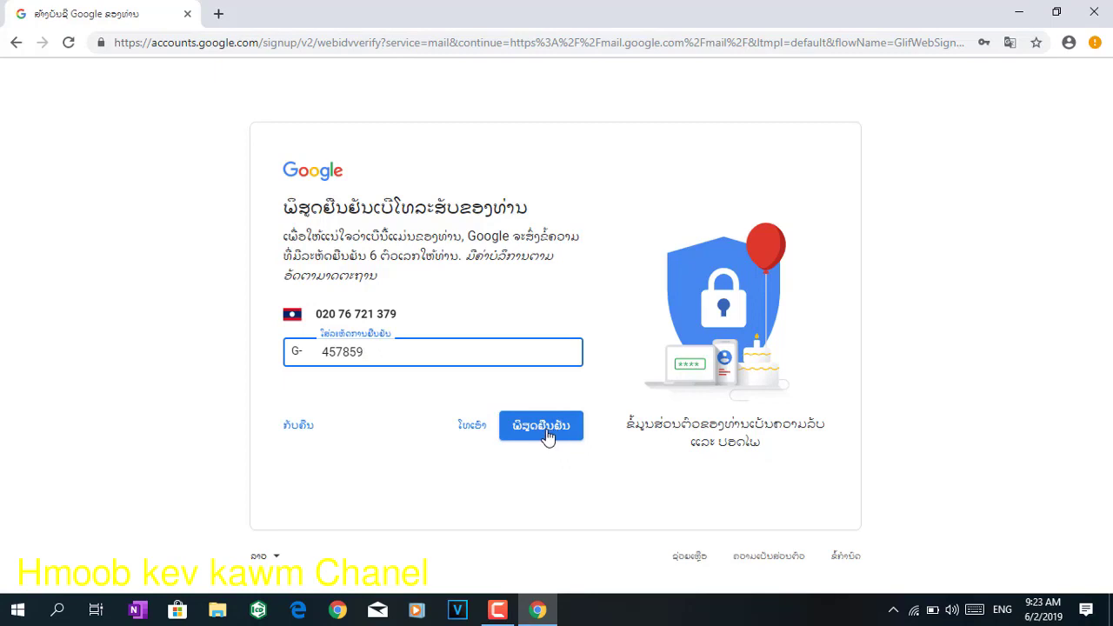
Step: Submit the received six-digit code with ພິສູດຢືນຢັນ to verify the phone
left_click(542, 431)
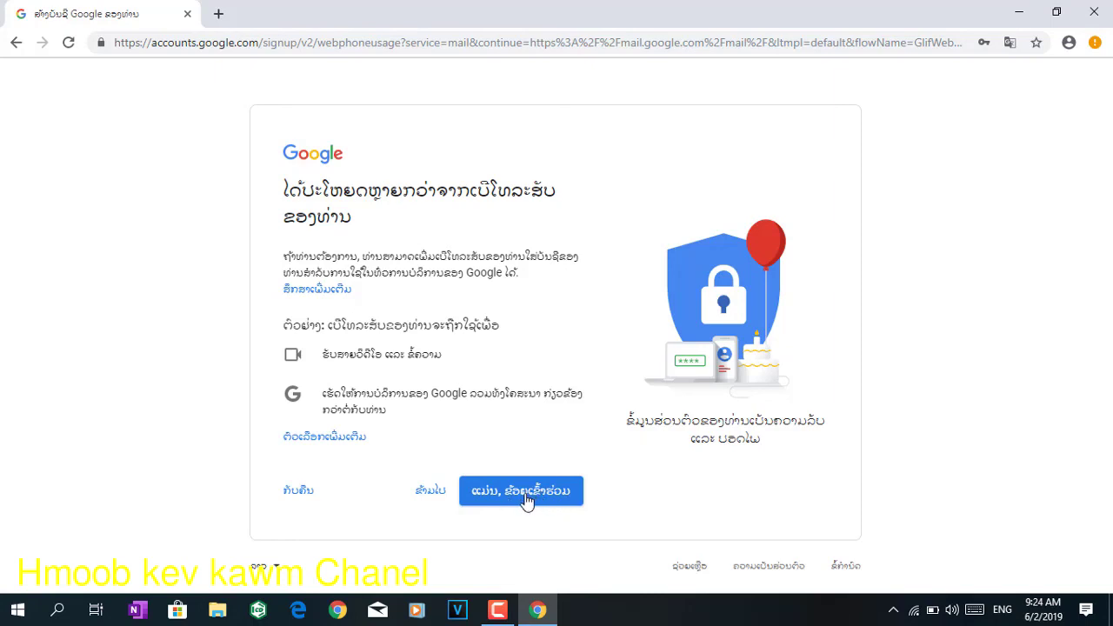
Step: Accept using the phone number across Google services and scroll through the Privacy and Terms page
left_click(522, 500)
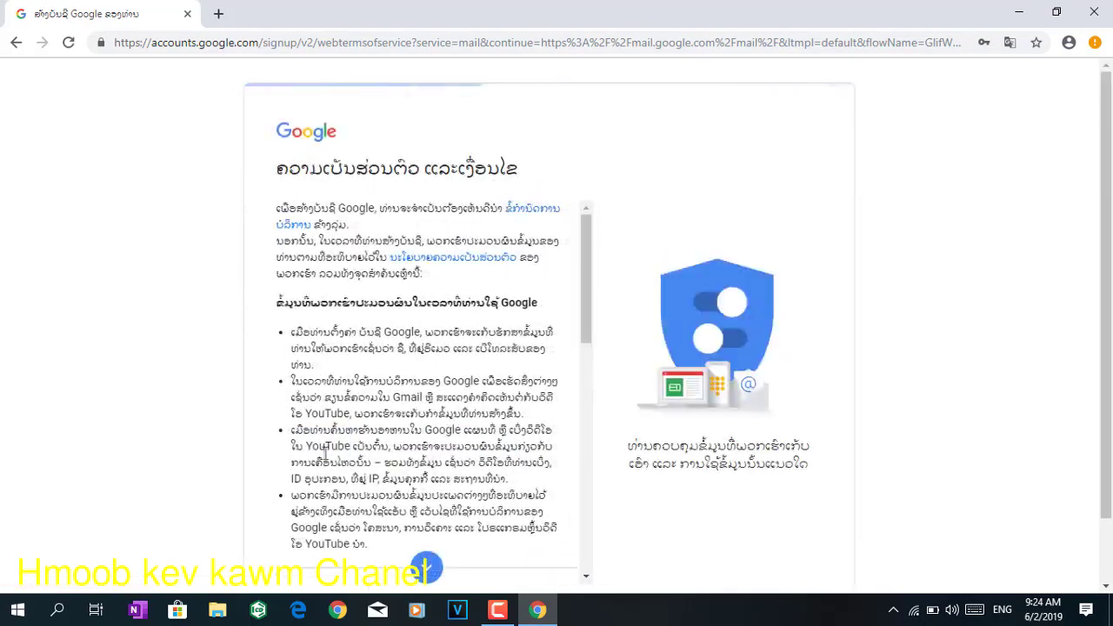
scroll(426, 430, "down", 5)
scroll(427, 432, "down", 3)
scroll(453, 431, "up", 9)
scroll(496, 348, "down", 5)
scroll(497, 340, "up", 5)
scroll(513, 338, "down", 4)
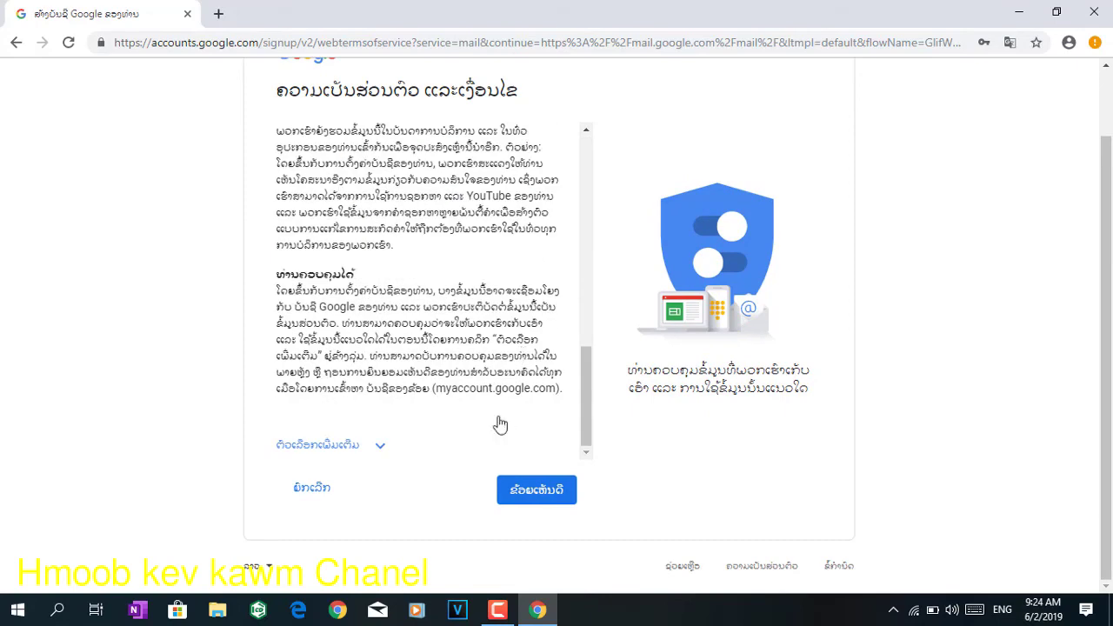
Step: Agree to Google's Privacy and Terms, finishing account creation and loading Gmail
left_click(530, 502)
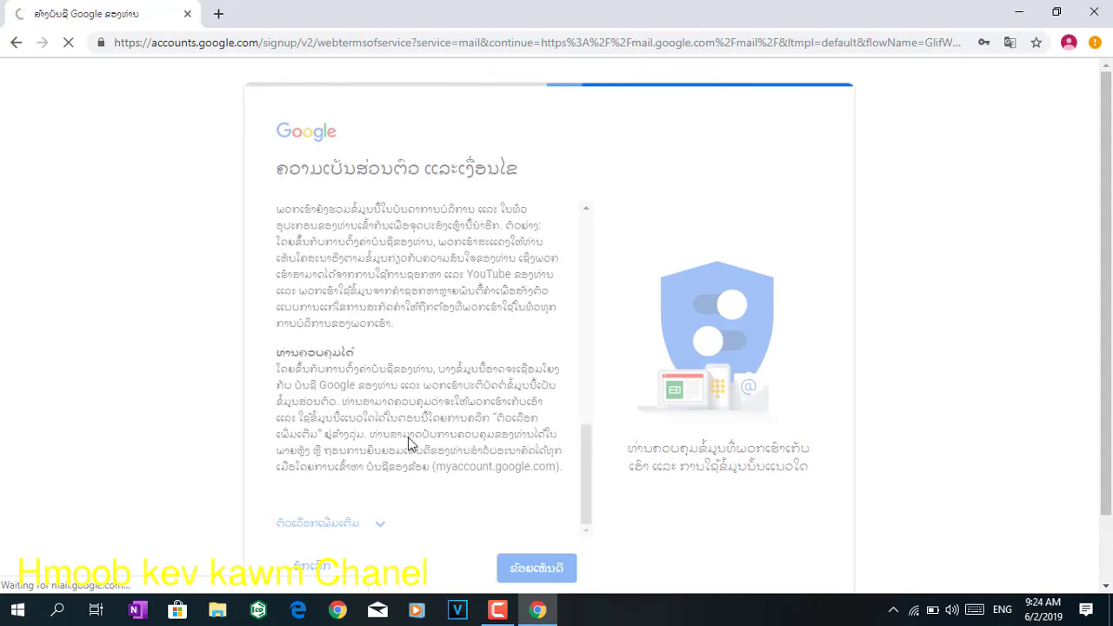
scroll(408, 439, "down", 1)
scroll(409, 443, "up", 1)
scroll(409, 443, "down", 1)
scroll(408, 443, "up", 1)
scroll(429, 437, "down", 1)
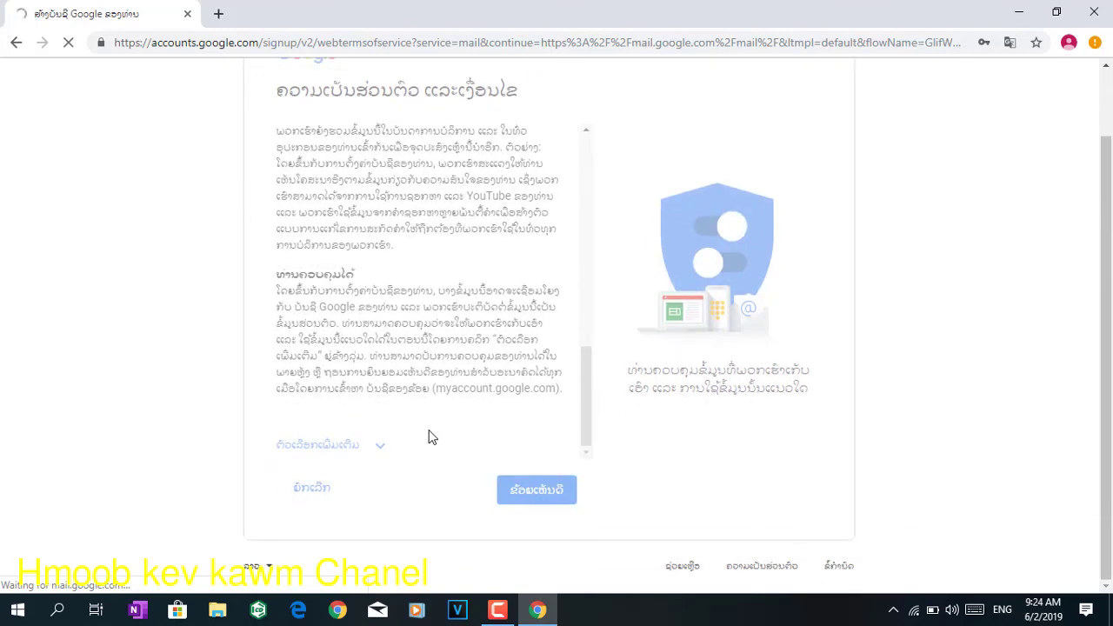
scroll(428, 437, "up", 1)
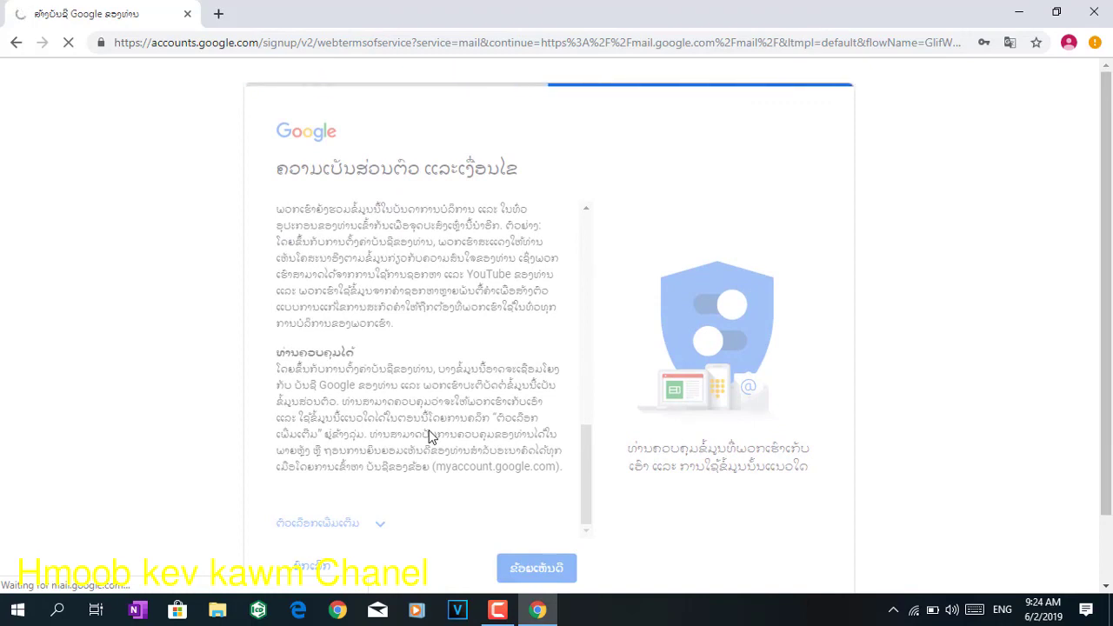
scroll(399, 393, "down", 1)
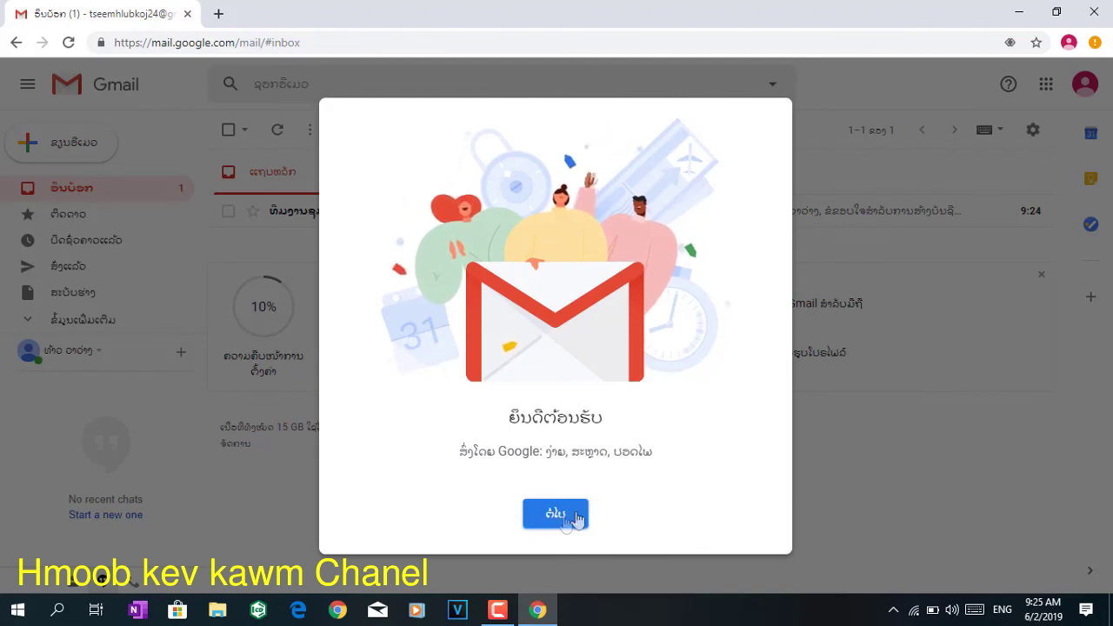
Step: Continue past Gmail's welcome dialog, keeping Default inbox density
left_click(555, 515)
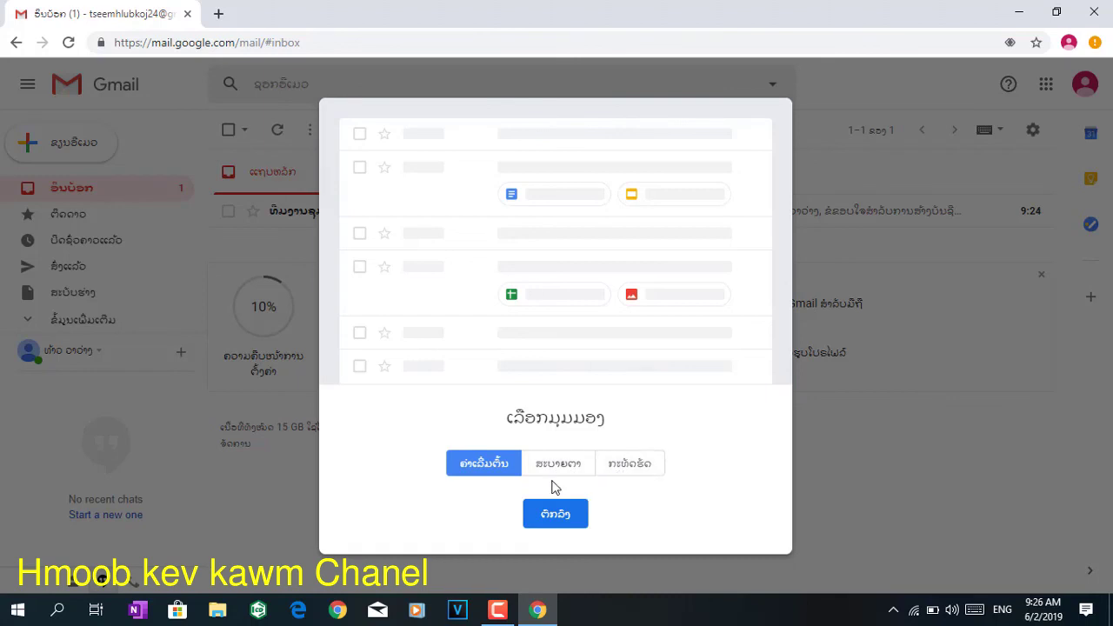
left_click(556, 514)
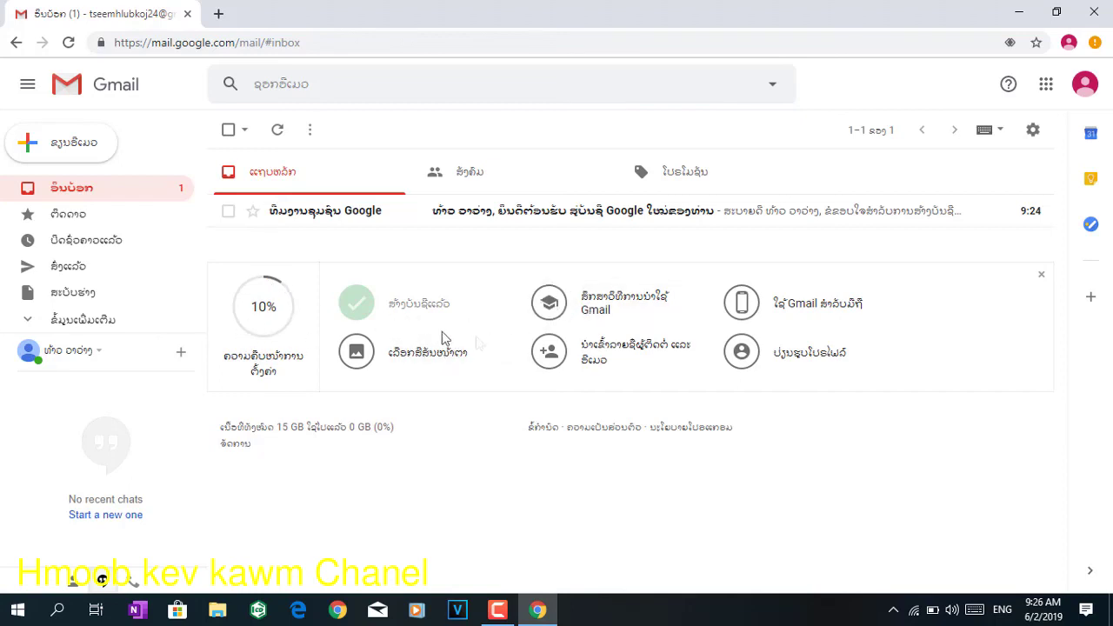
Step: Complete all five setup tiles: learn Gmail, mobile app, profile photo, import contacts, theme
left_click(549, 311)
left_click(741, 306)
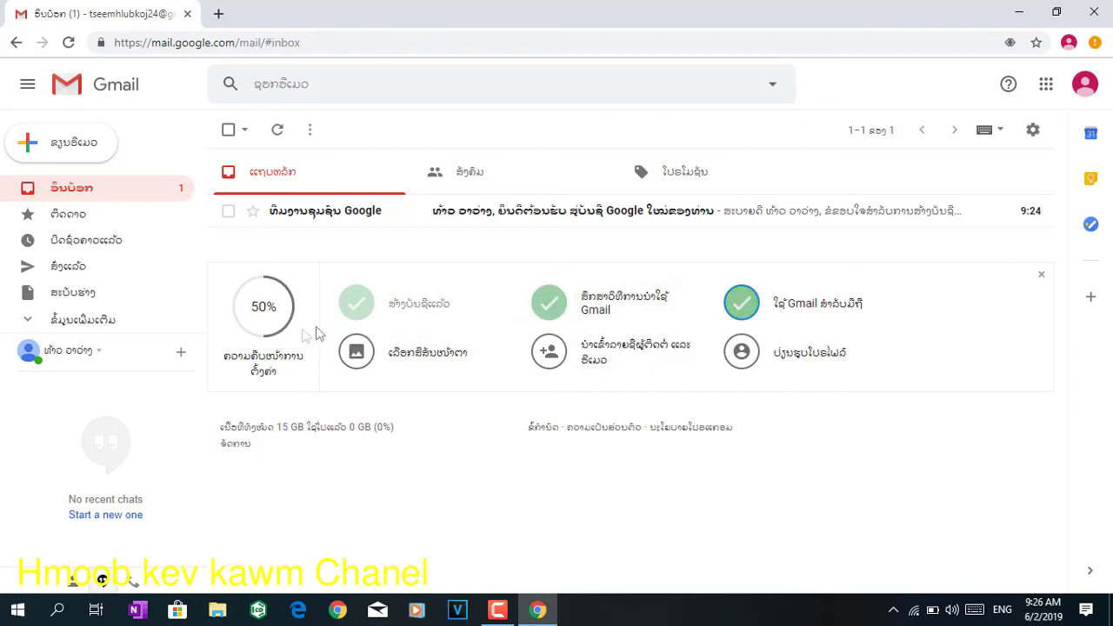
left_click(740, 352)
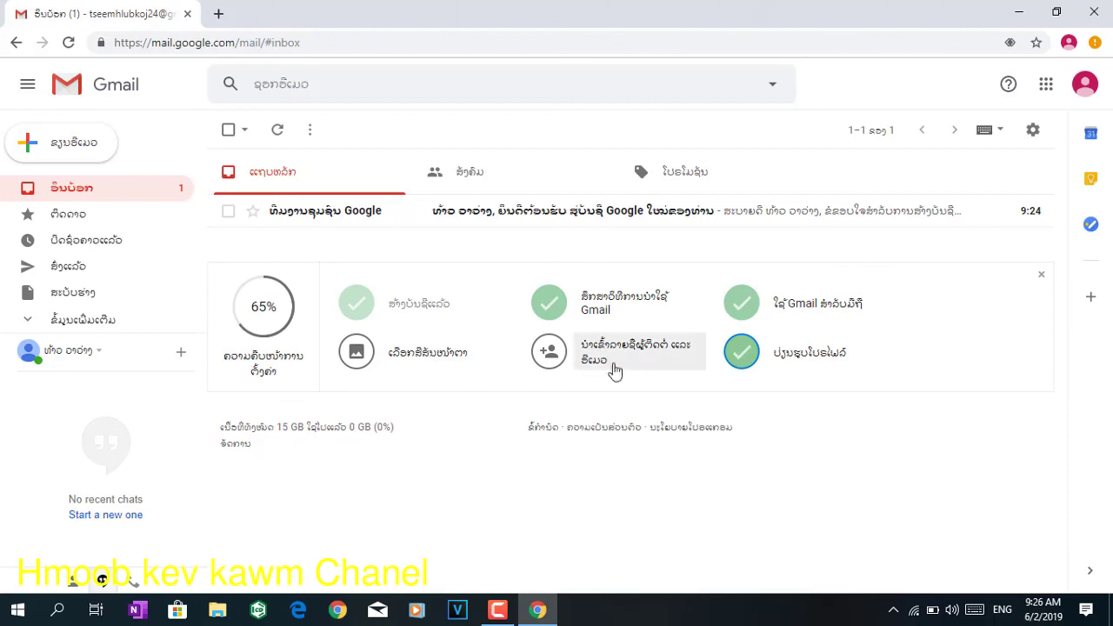
left_click(572, 367)
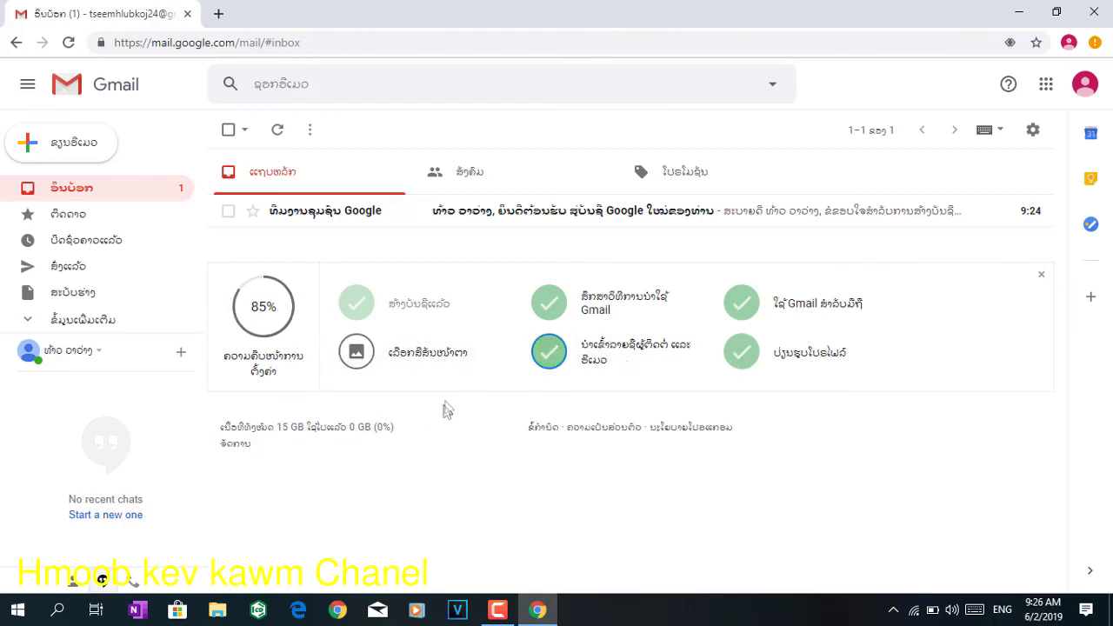
left_click(356, 355)
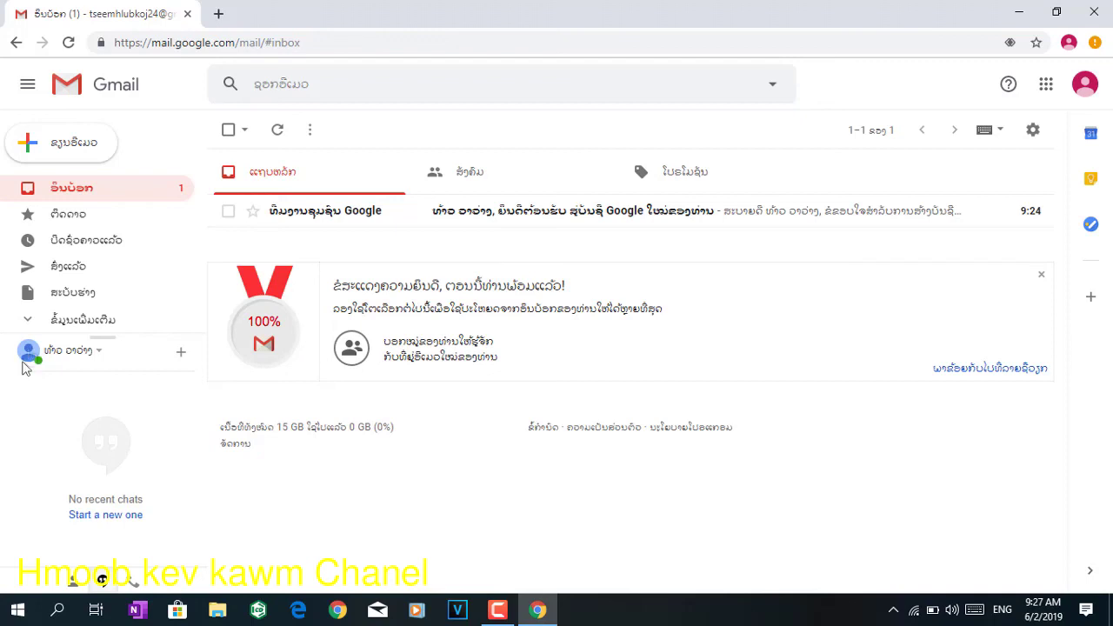
Step: From the sidebar account avatar, start uploading a new profile photo from the computer
left_click(31, 355)
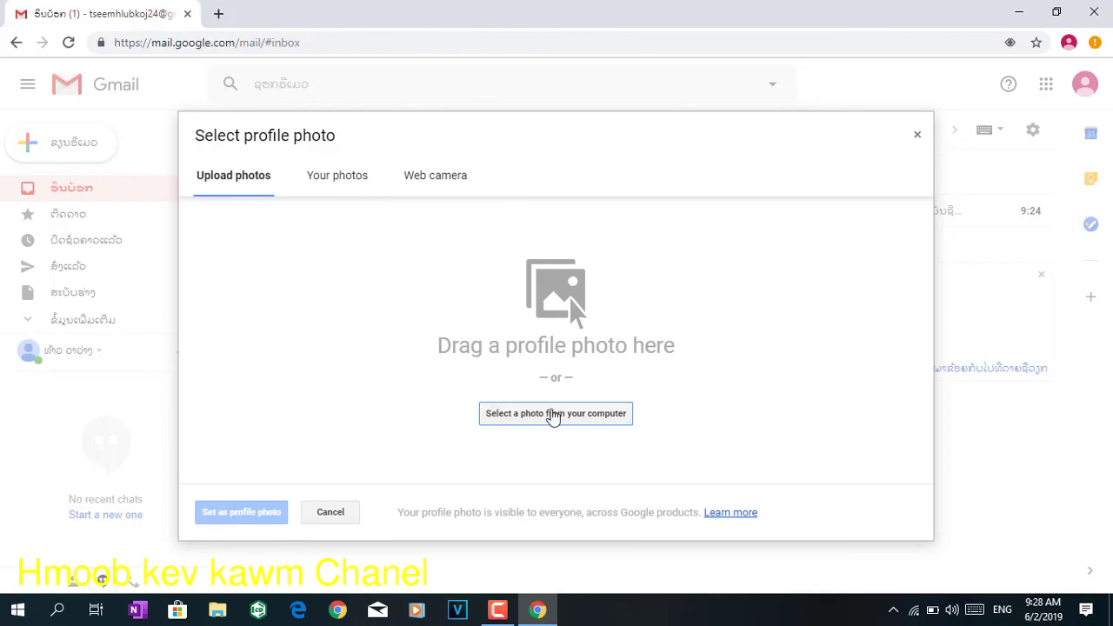
left_click(554, 414)
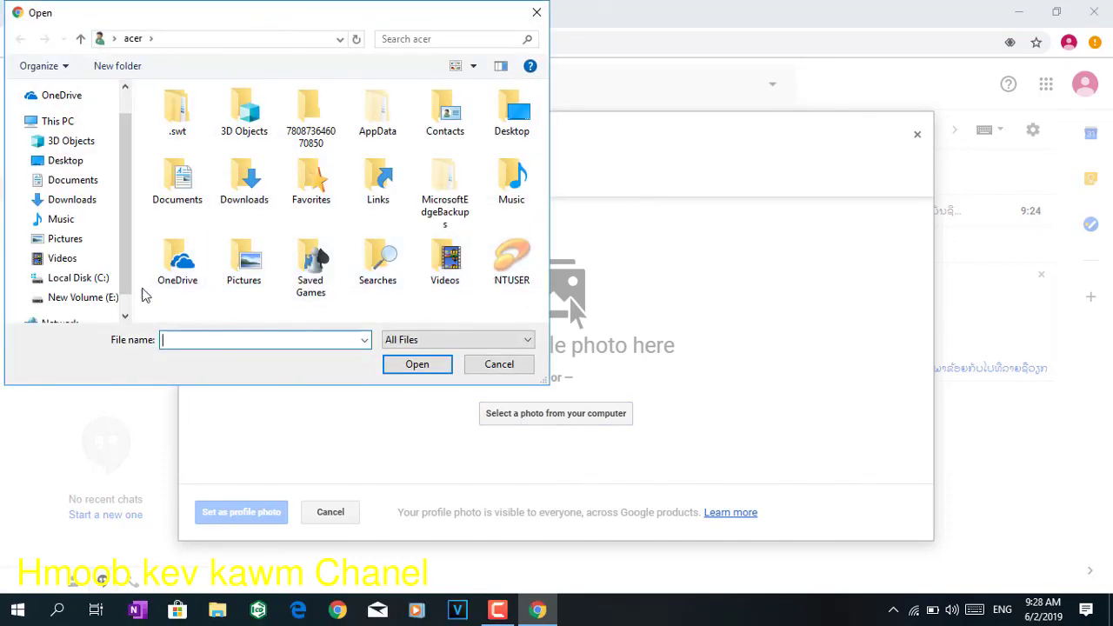
Step: Navigate to New Volume (E:) > duab xwb > kuv cov duab folder
left_click(93, 299)
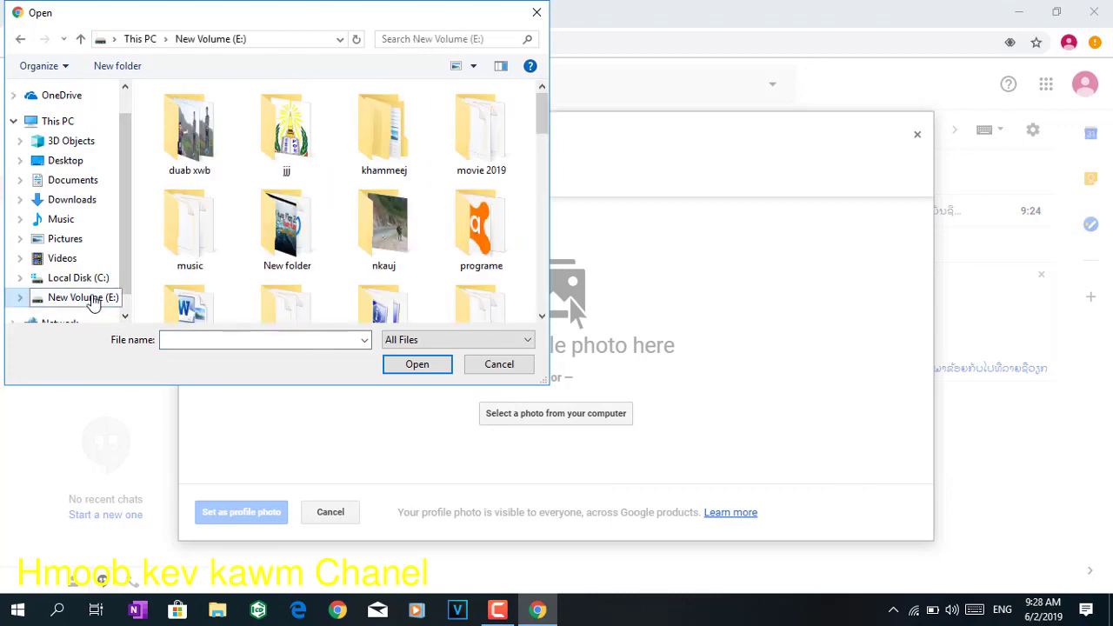
scroll(241, 246, "down", 2)
scroll(242, 221, "up", 2)
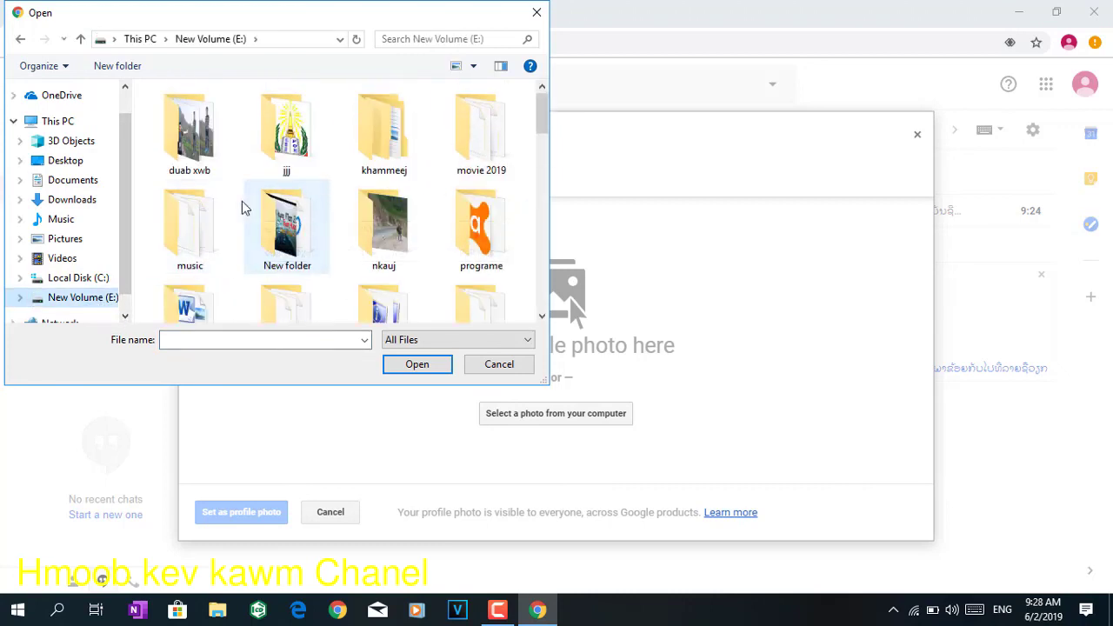
double_click(189, 144)
scroll(347, 218, "down", 5)
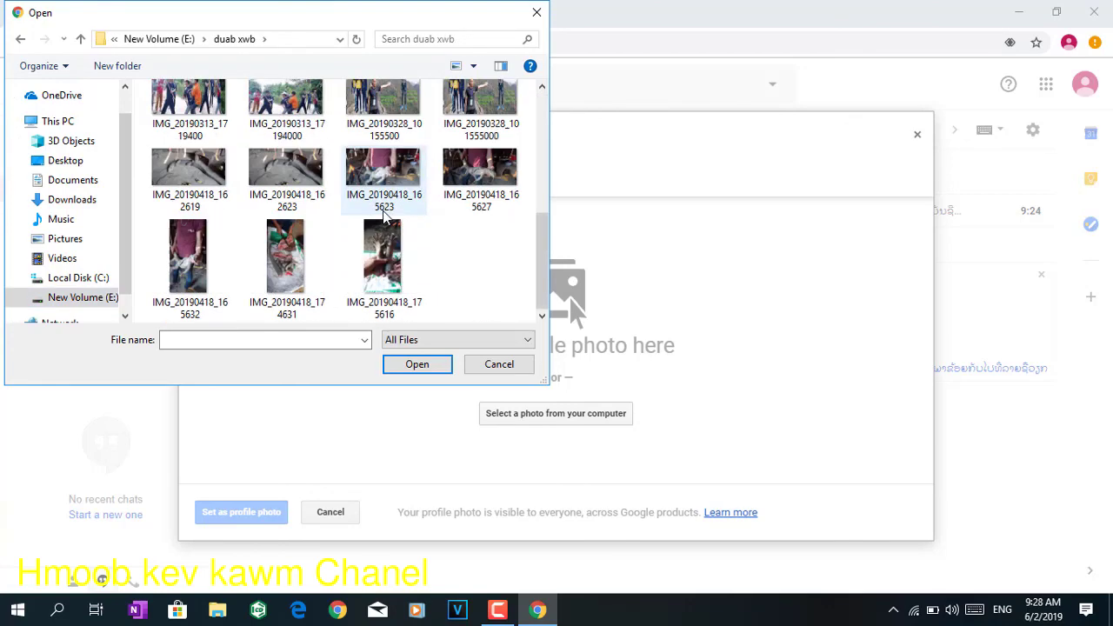
scroll(386, 223, "up", 3)
scroll(388, 221, "down", 3)
scroll(391, 221, "up", 5)
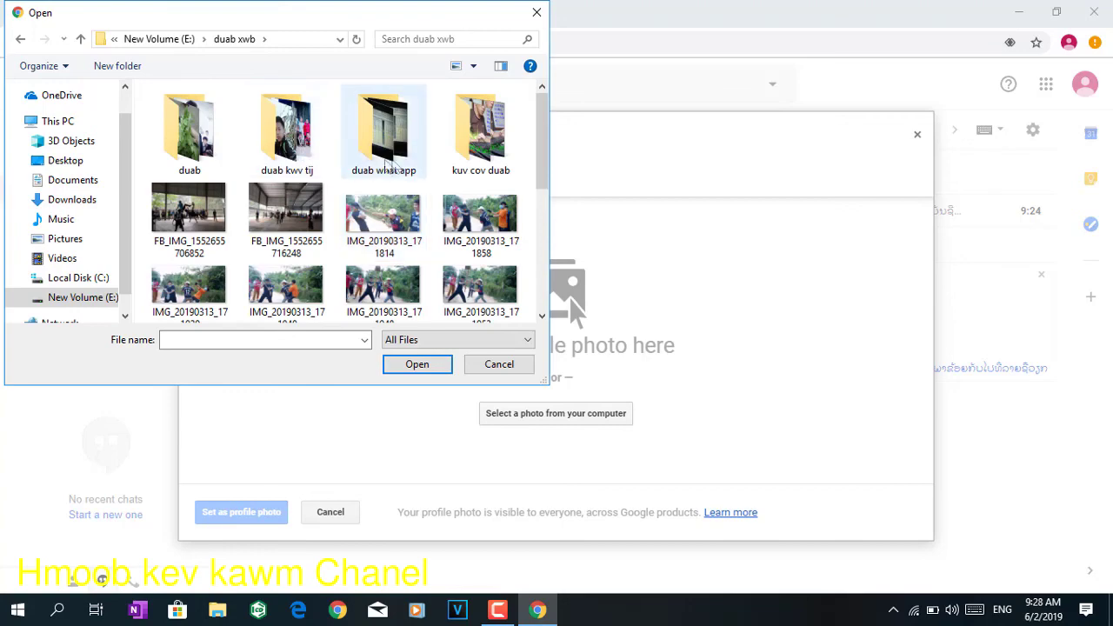
double_click(486, 154)
Step: Select the photo IMG_20190328_094811 in the kuv cov duab folder
scroll(303, 206, "down", 5)
scroll(303, 206, "up", 5)
scroll(313, 235, "down", 5)
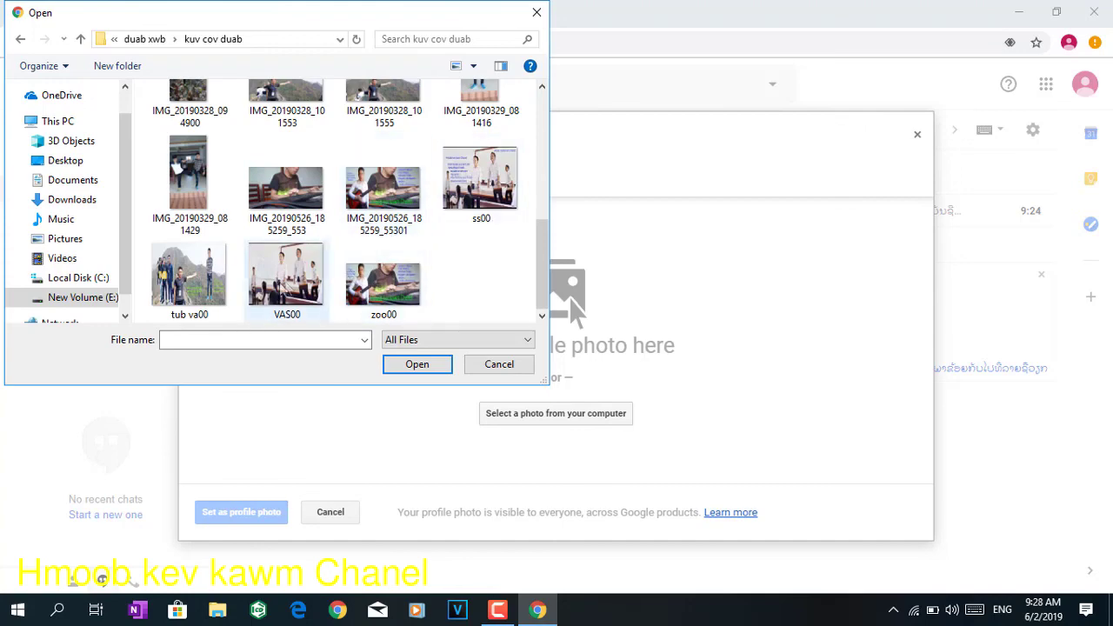
scroll(239, 251, "up", 3)
scroll(237, 249, "down", 2)
scroll(240, 247, "up", 2)
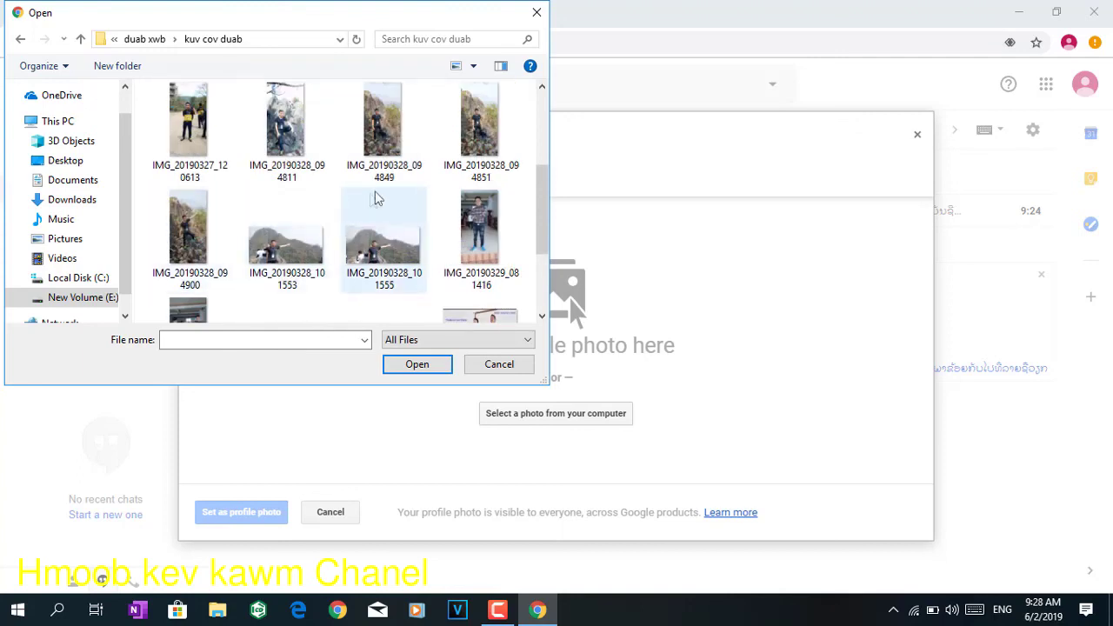
scroll(503, 166, "up", 4)
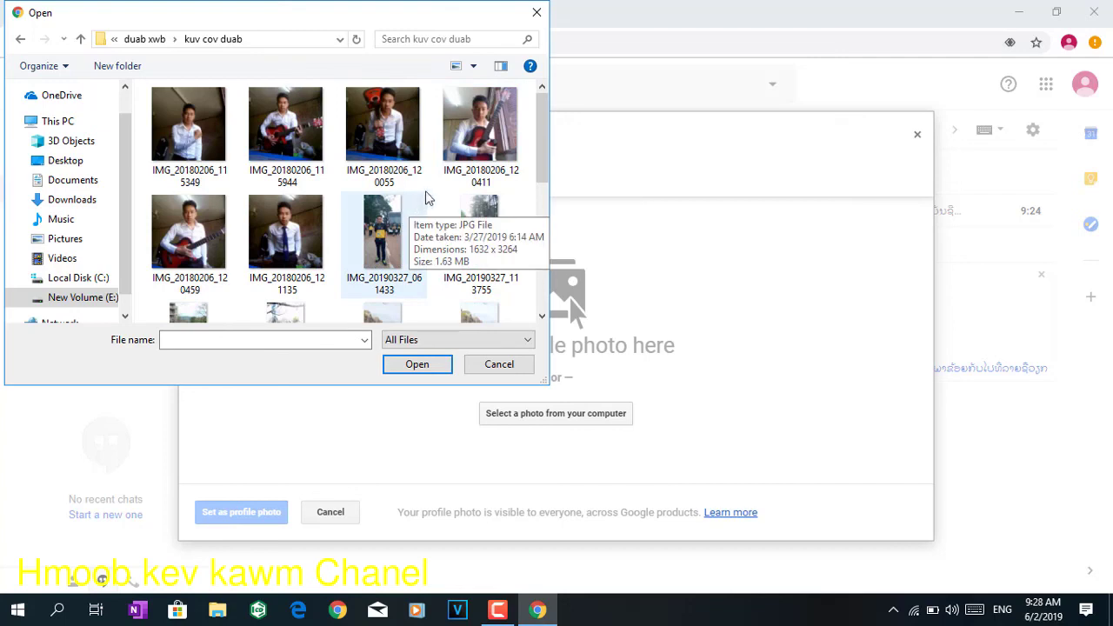
scroll(322, 193, "down", 5)
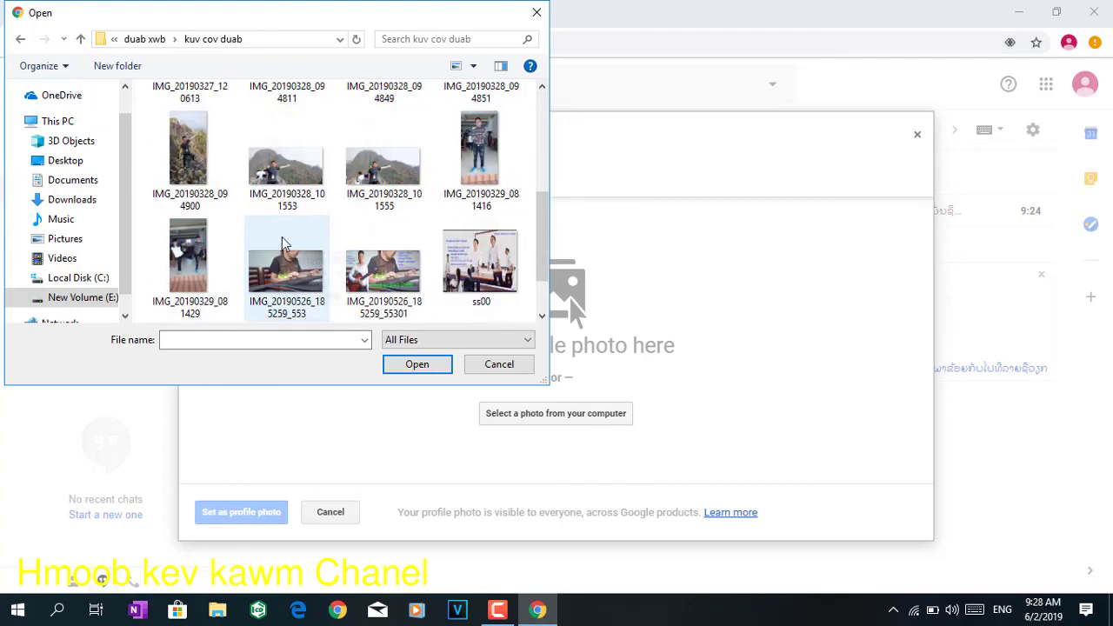
scroll(444, 172, "up", 2)
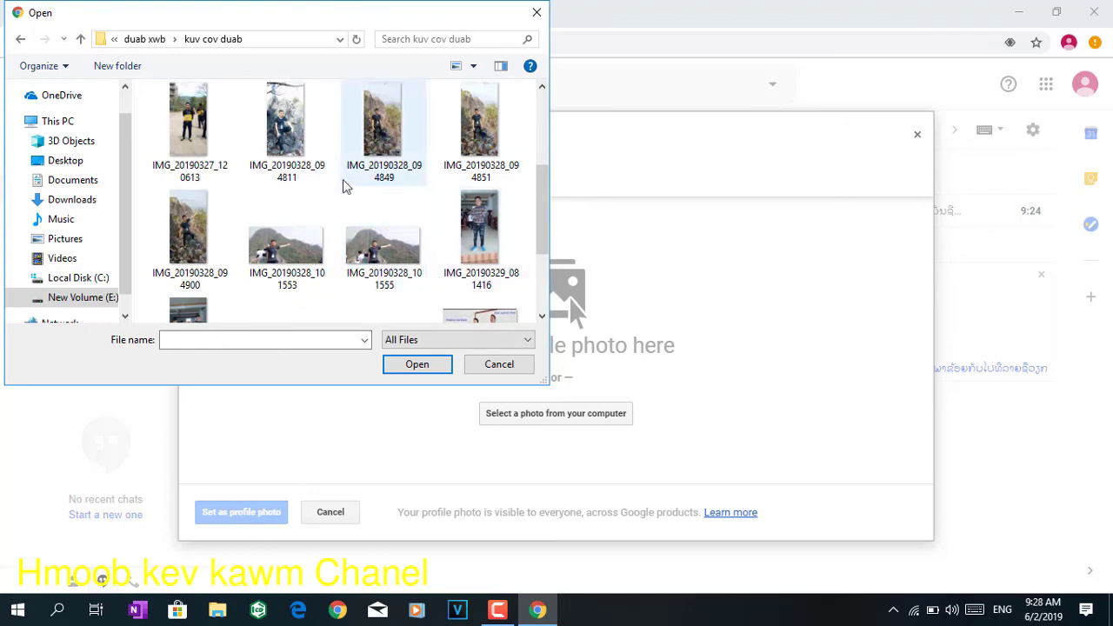
scroll(423, 171, "up", 2)
scroll(414, 234, "down", 5)
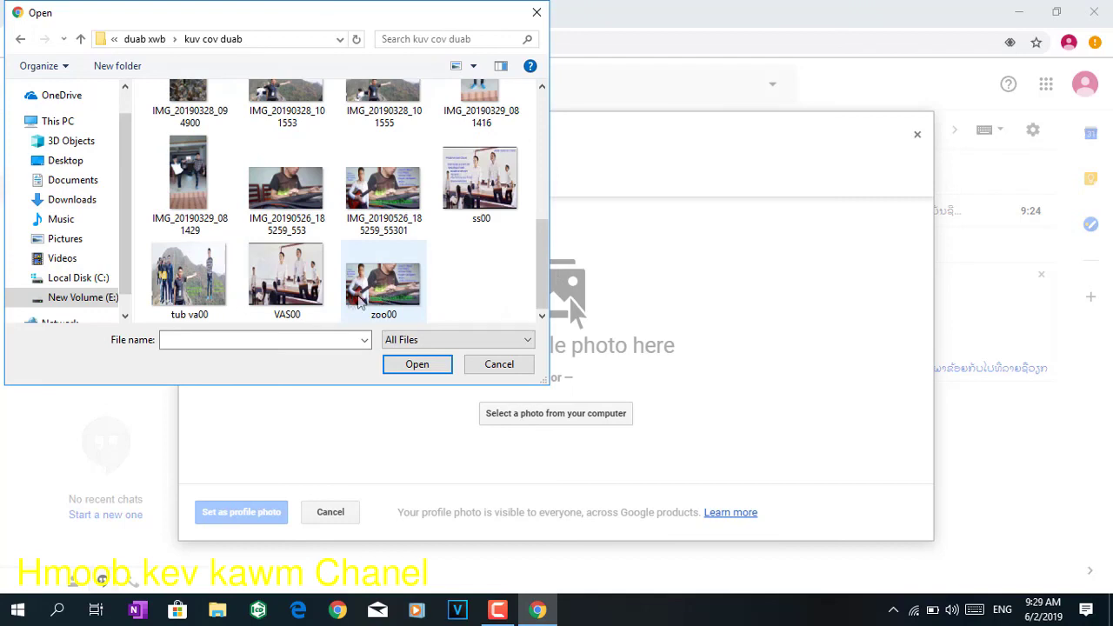
scroll(411, 291, "up", 1)
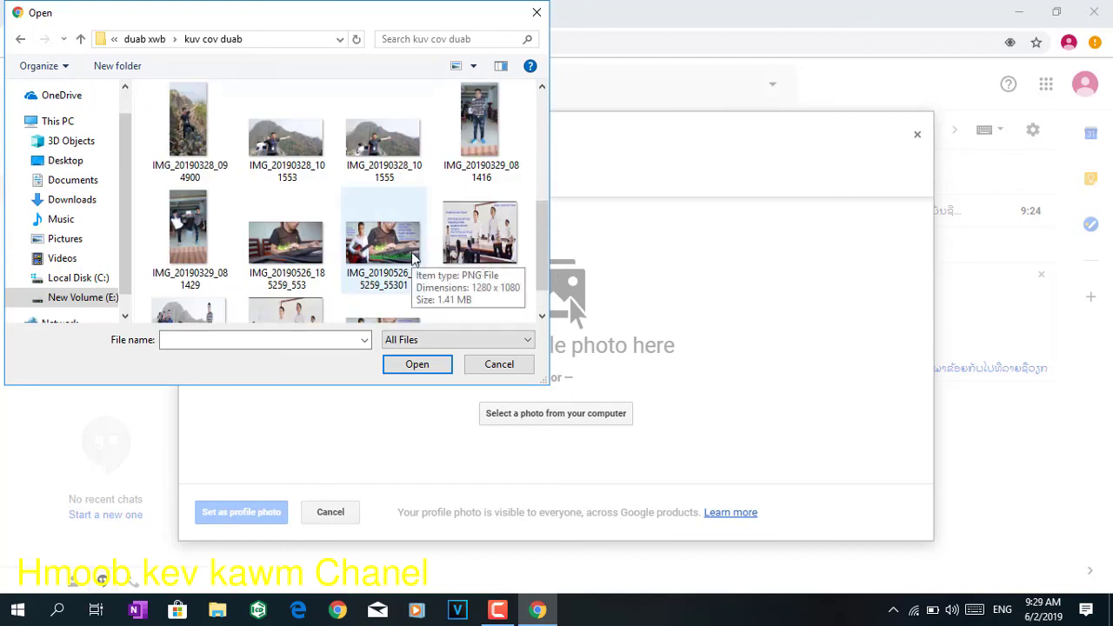
scroll(415, 169, "up", 2)
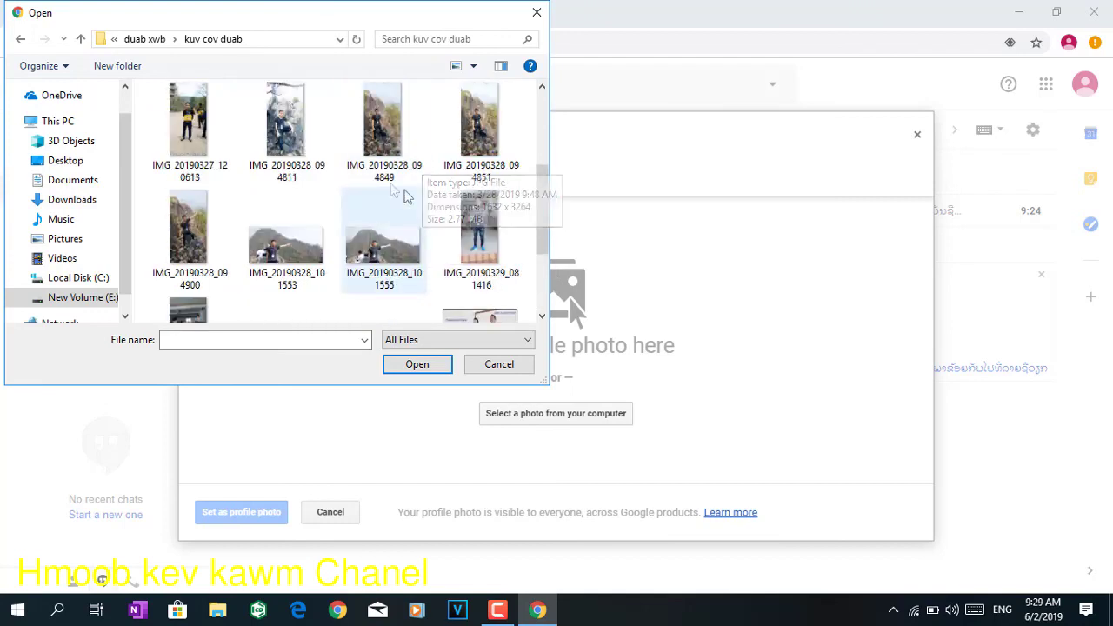
left_click(286, 129)
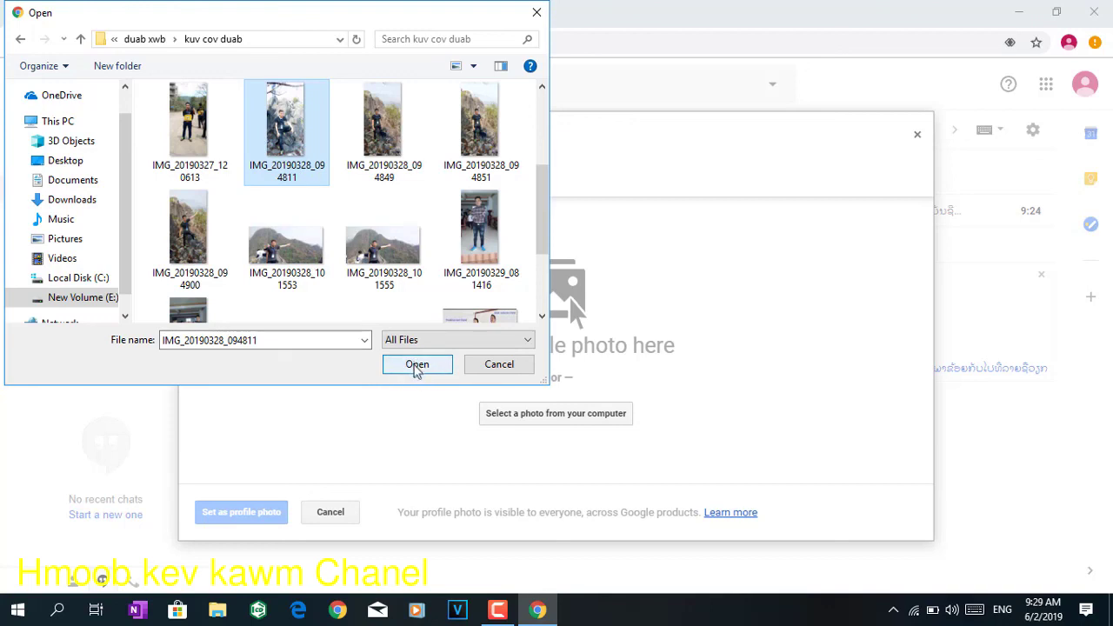
Step: Upload IMG_20190328_094811, fit the crop box around the person, and set it as profile photo
left_click(415, 366)
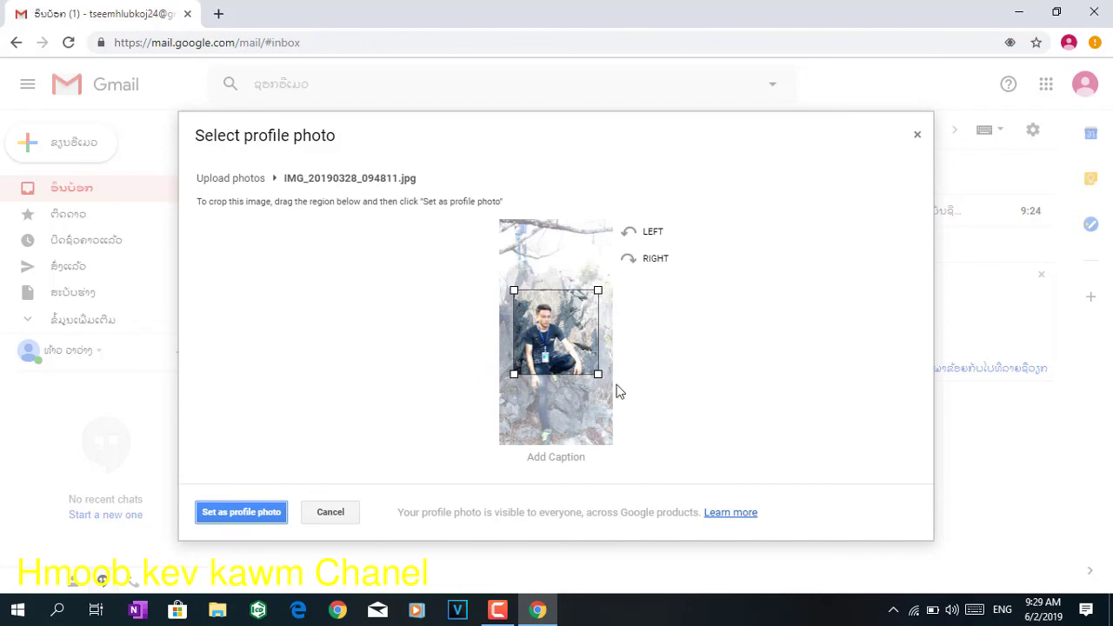
left_click_drag(597, 373, 613, 389)
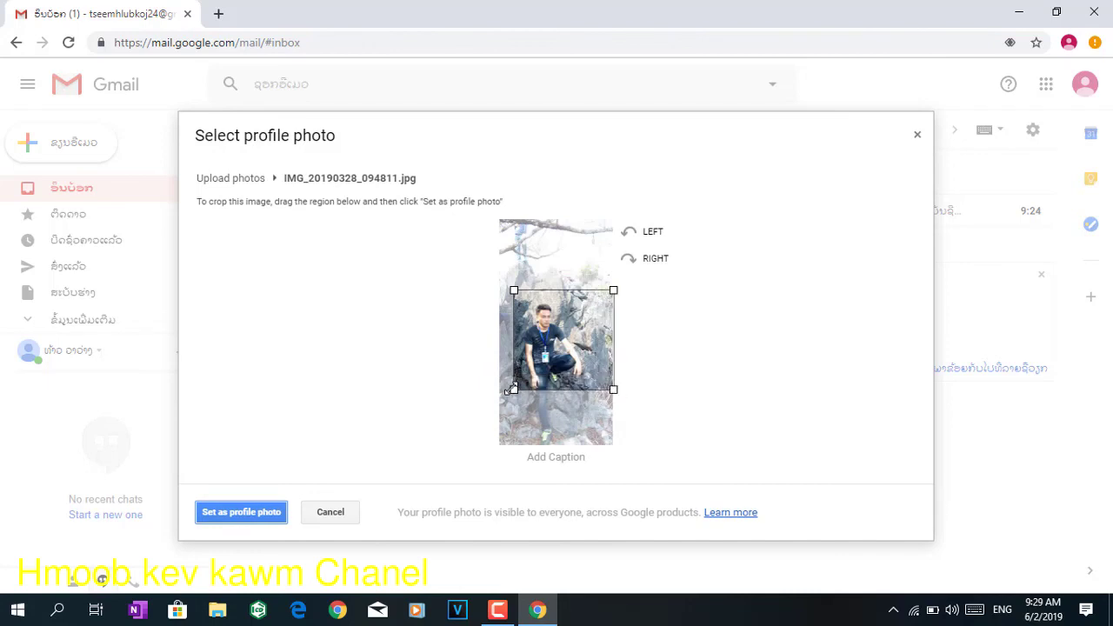
left_click_drag(514, 391, 482, 407)
left_click_drag(555, 372, 583, 338)
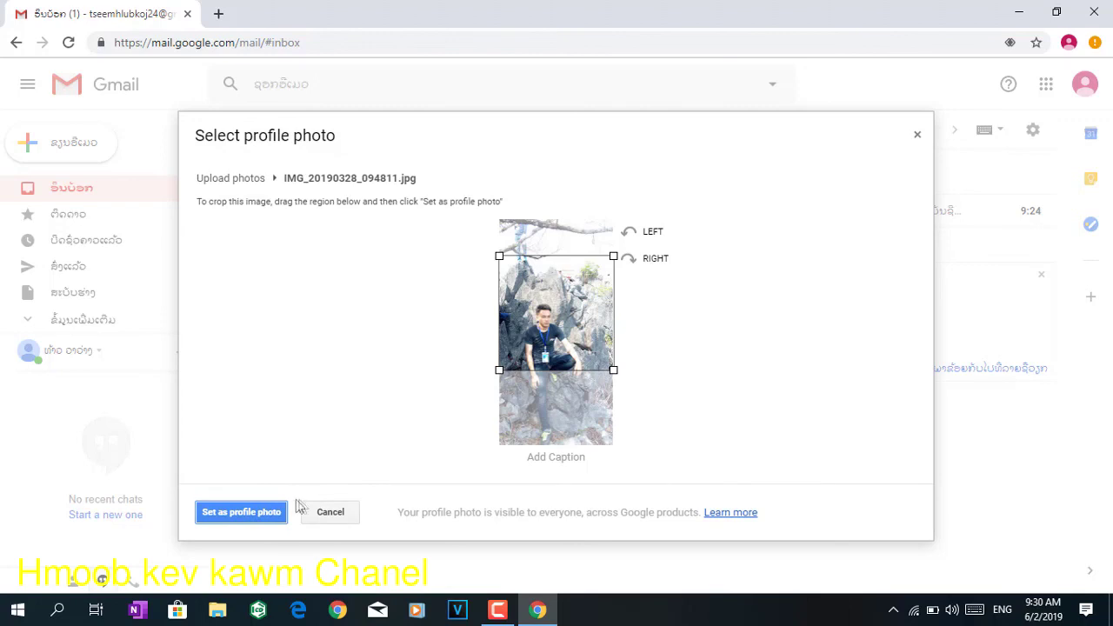
left_click(234, 513)
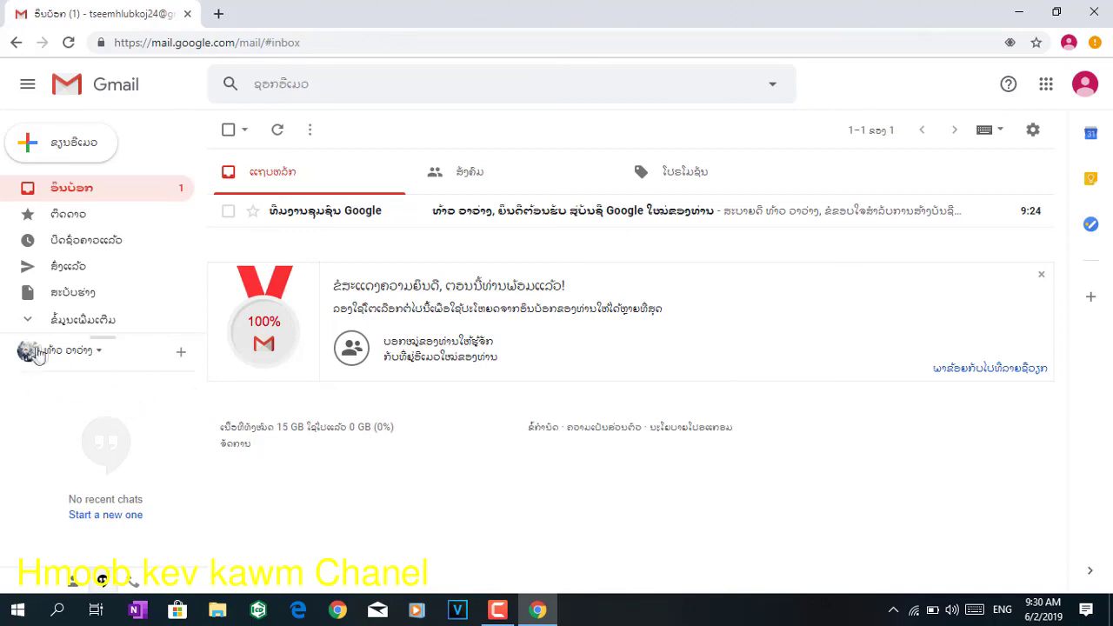
Step: Open and close the avatar's chat status popup, then reload the Gmail page
left_click(29, 355)
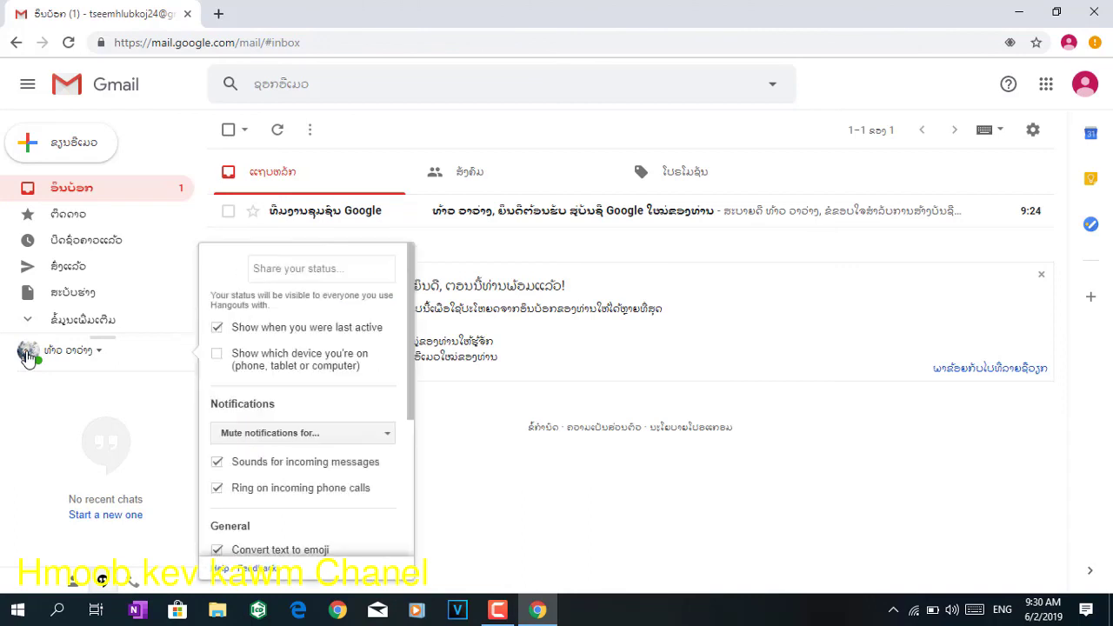
left_click(29, 355)
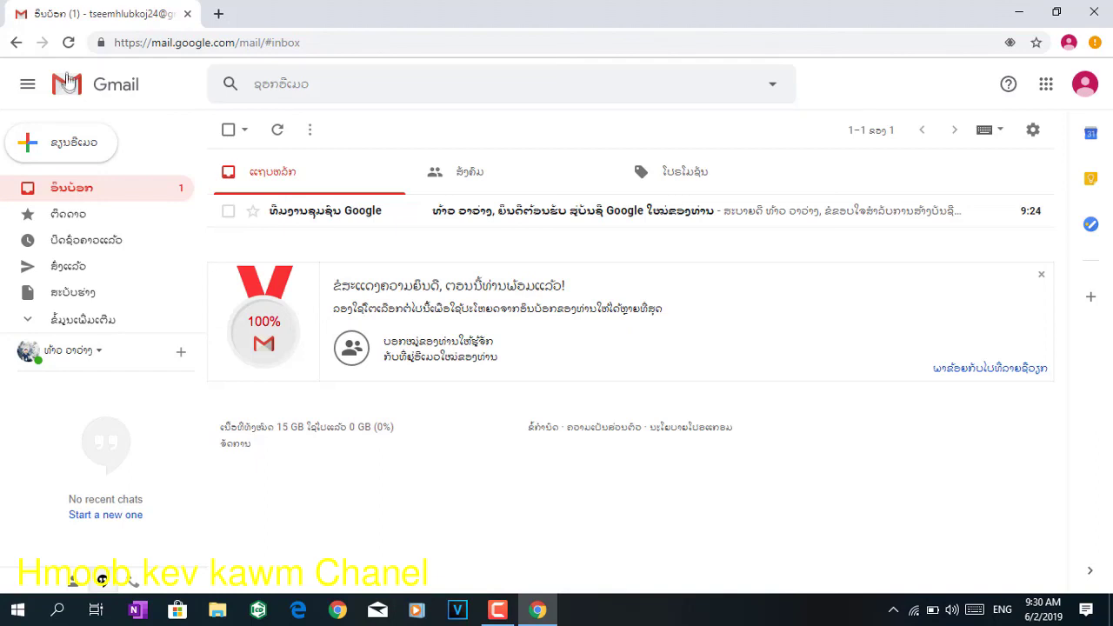
left_click(68, 43)
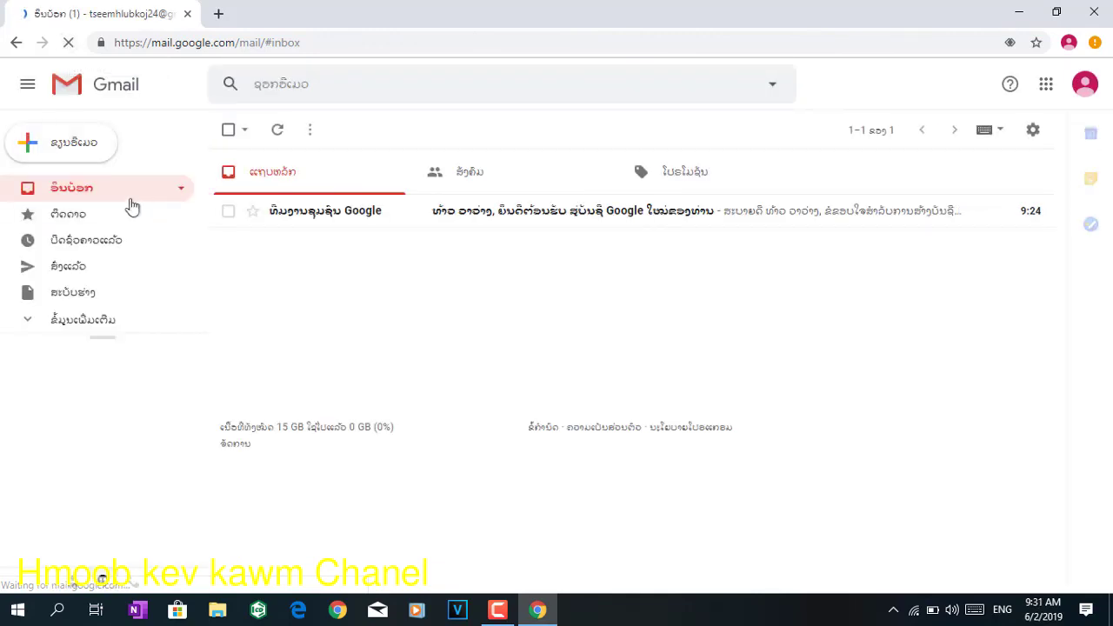
Step: Go back, close Chrome, refresh the desktop twice, and relaunch Google Chrome
left_click(14, 44)
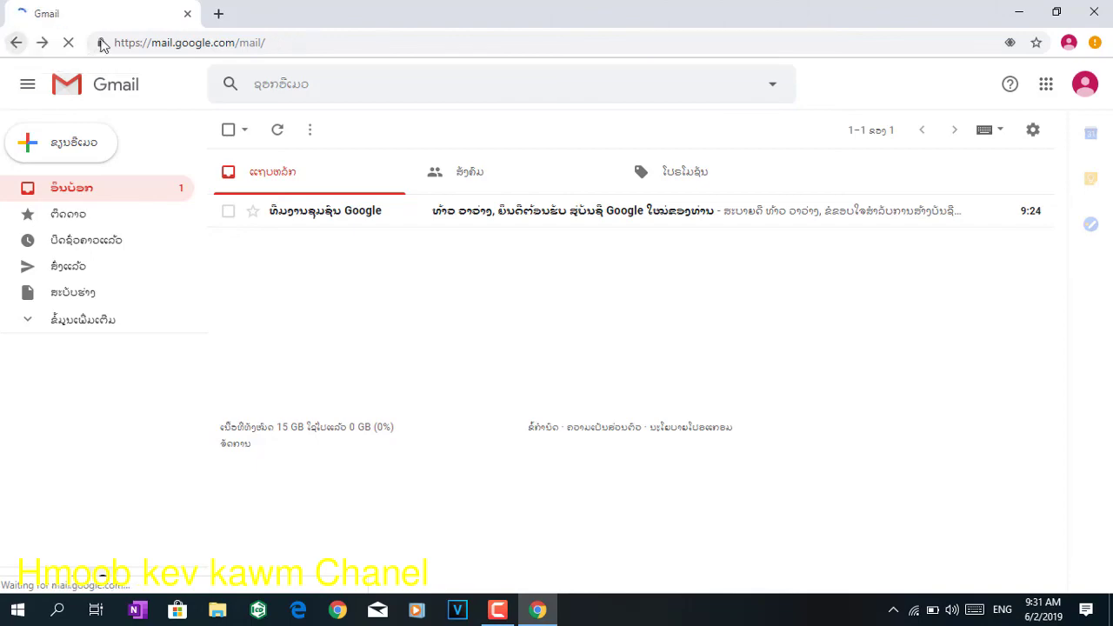
left_click(188, 16)
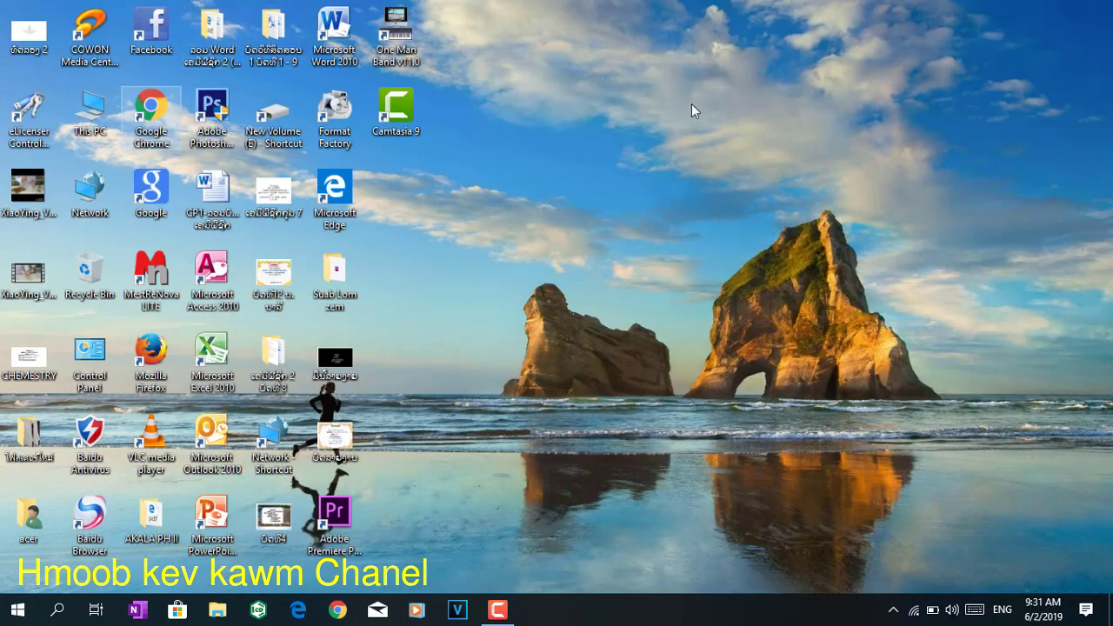
right_click(673, 82)
left_click(727, 131)
right_click(652, 116)
left_click(722, 164)
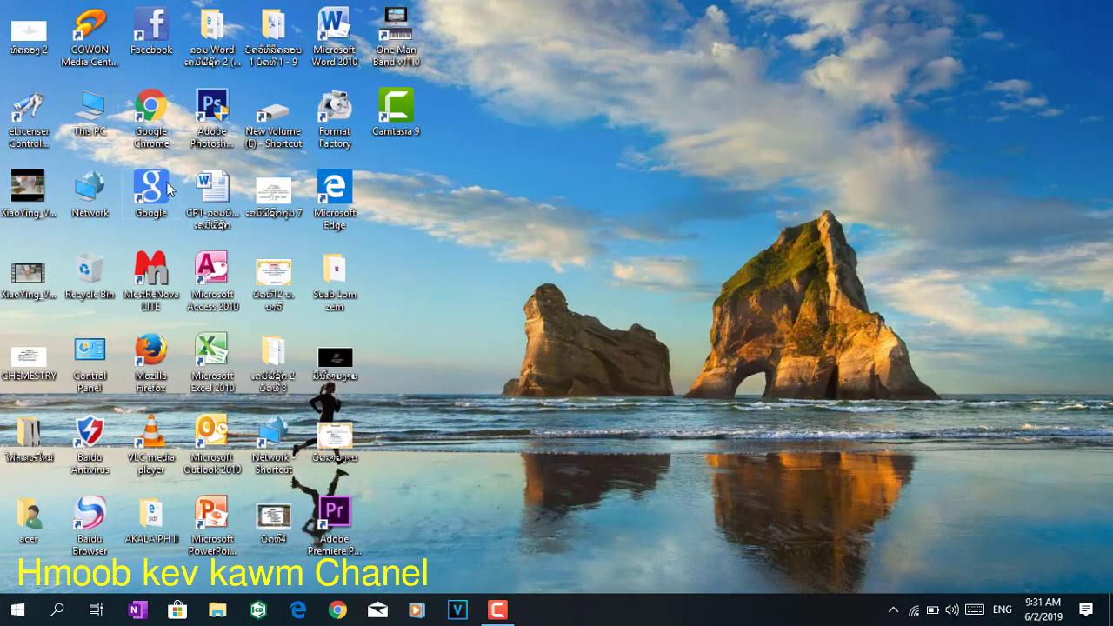
double_click(151, 106)
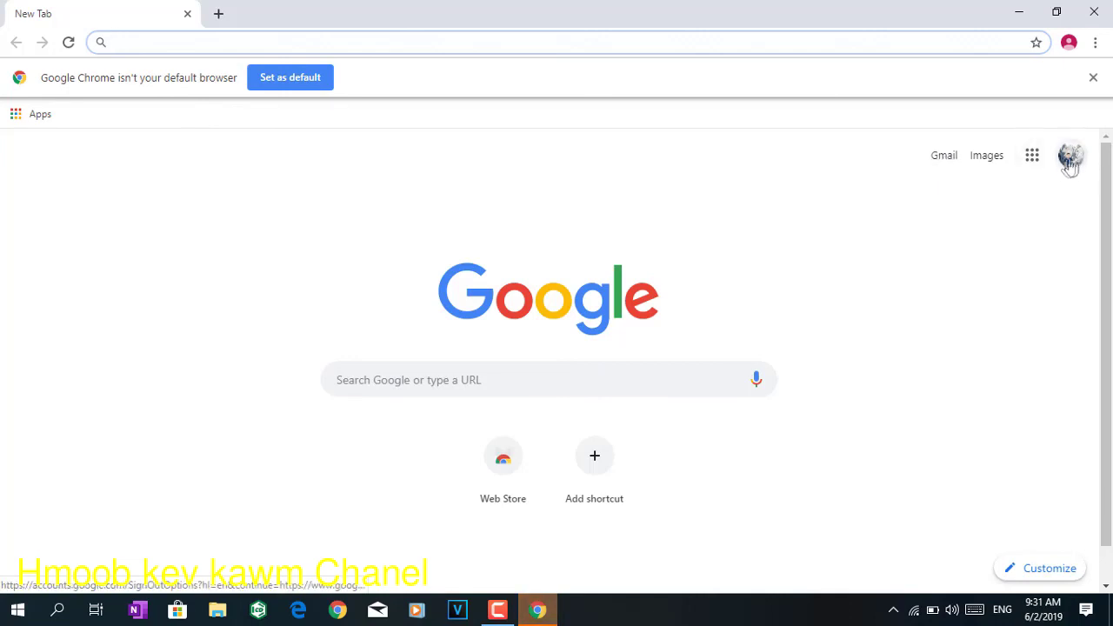
left_click(944, 156)
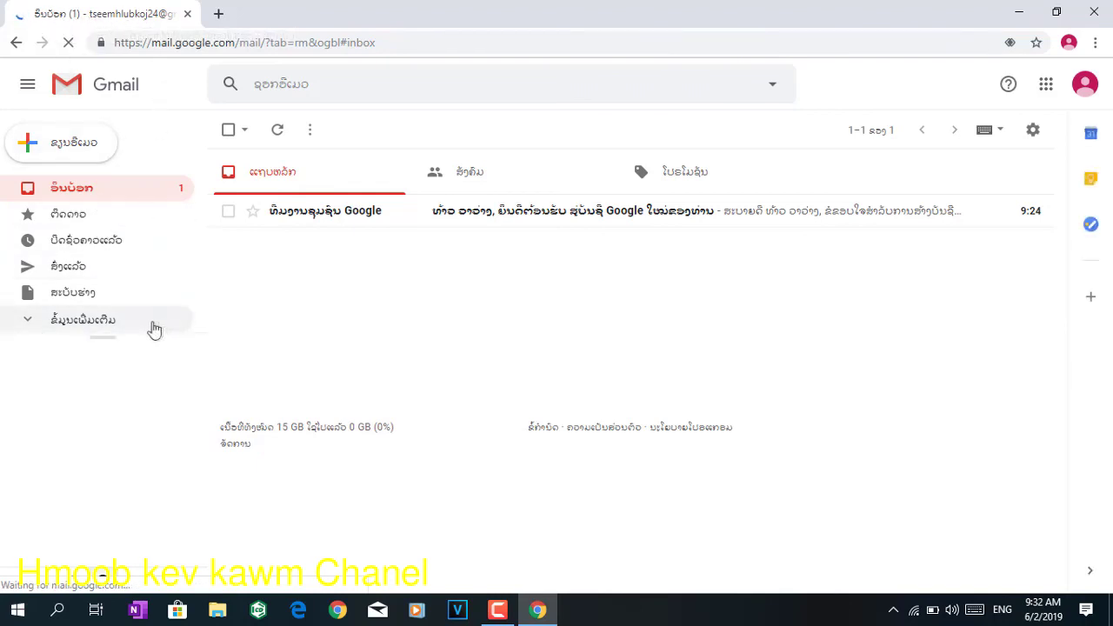
left_click(100, 189)
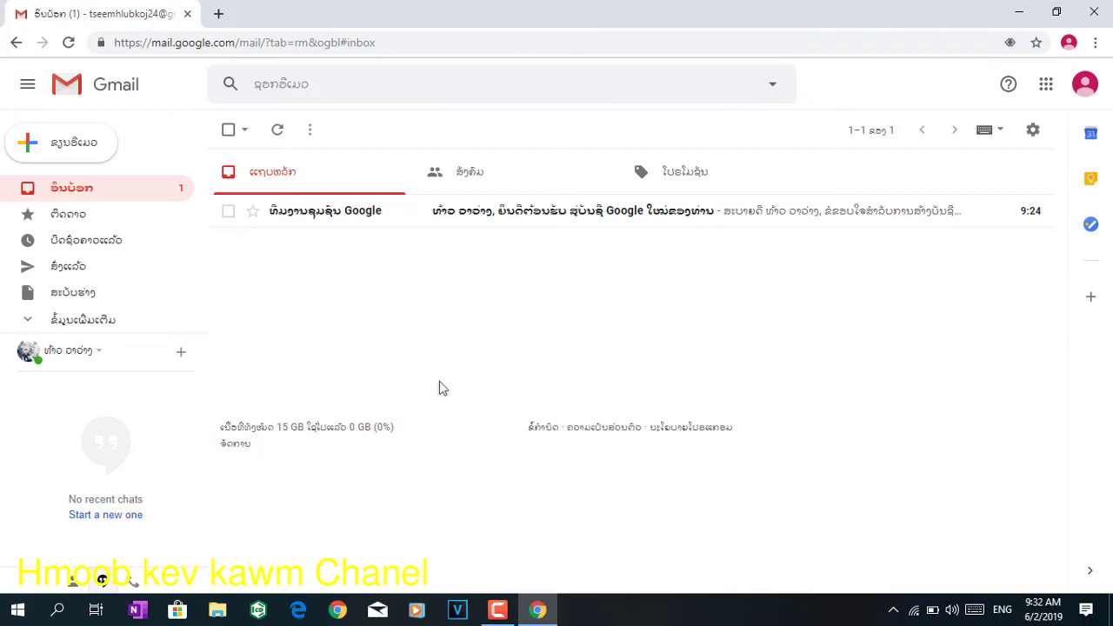
left_click(15, 45)
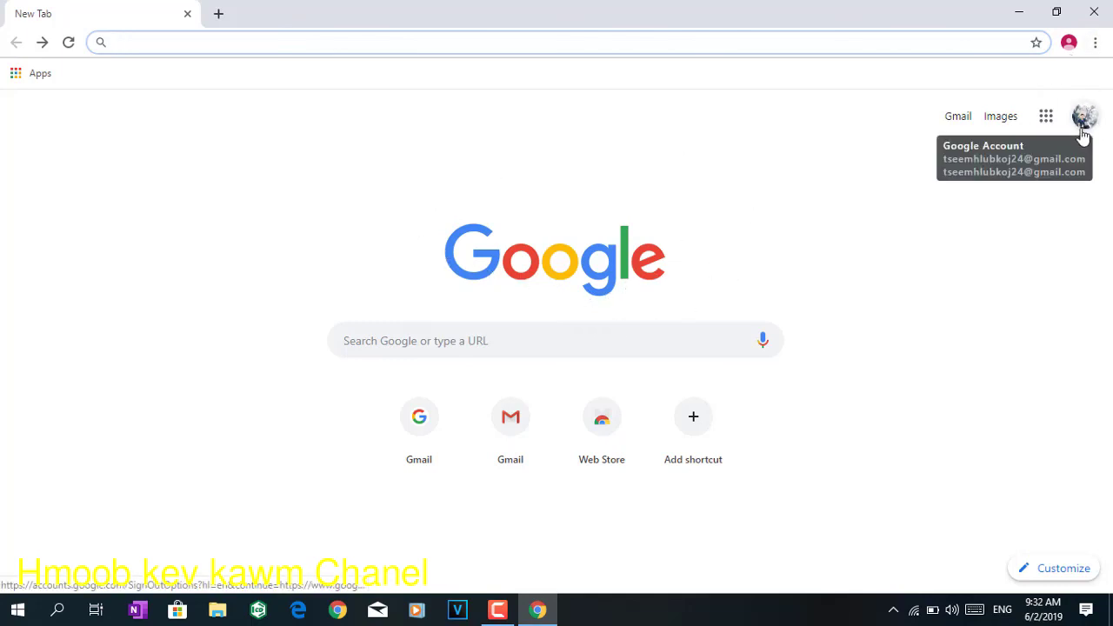
left_click(1069, 43)
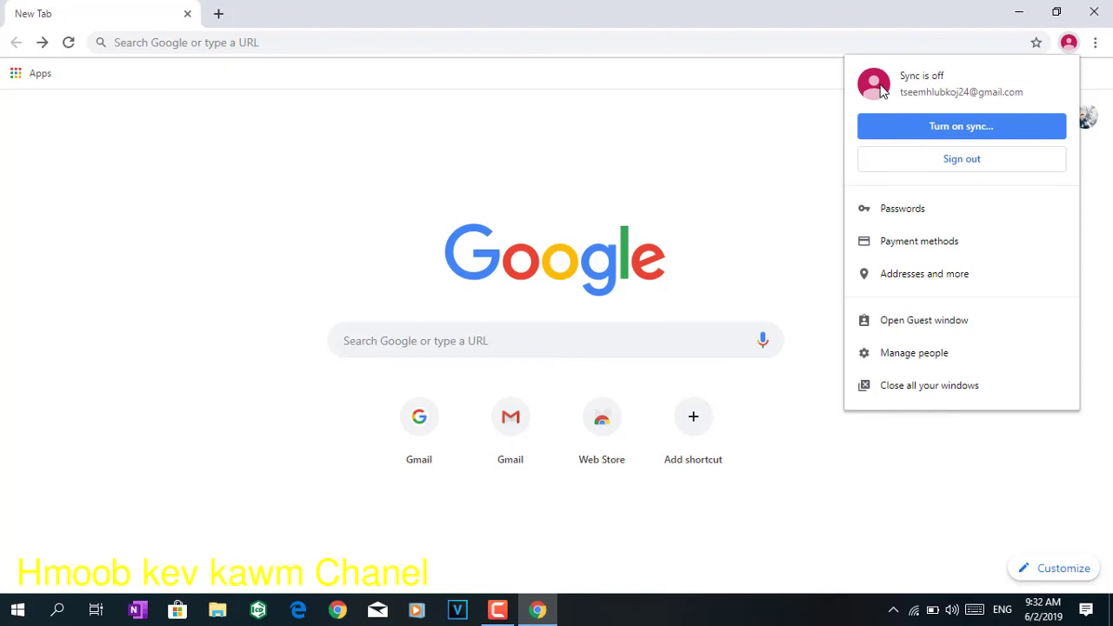
left_click(793, 157)
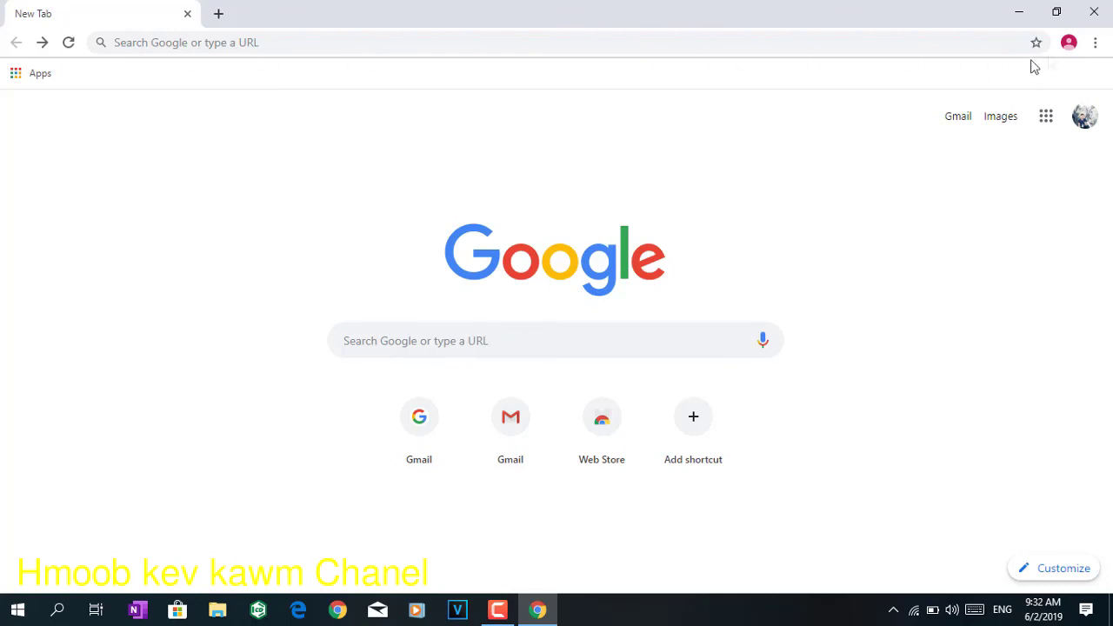
left_click(1070, 43)
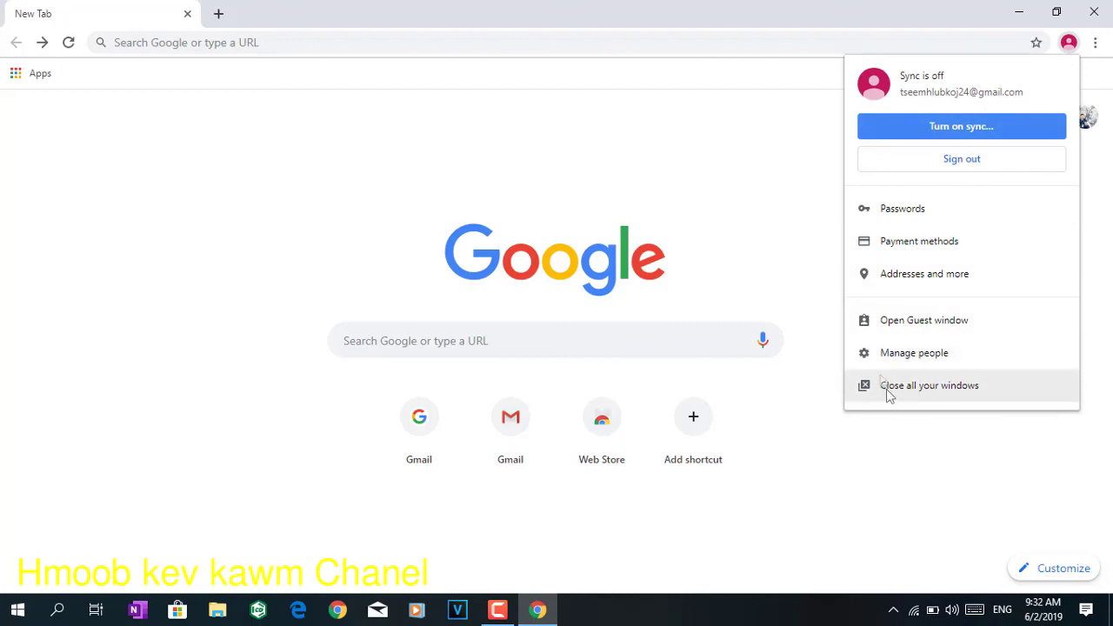
left_click(817, 232)
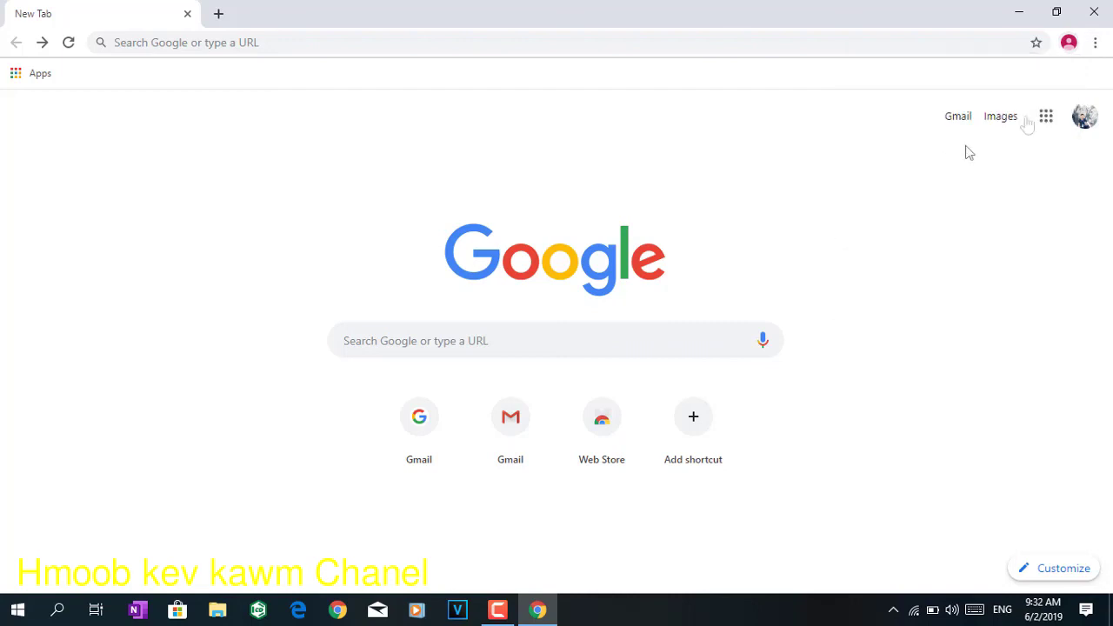
left_click(1084, 117)
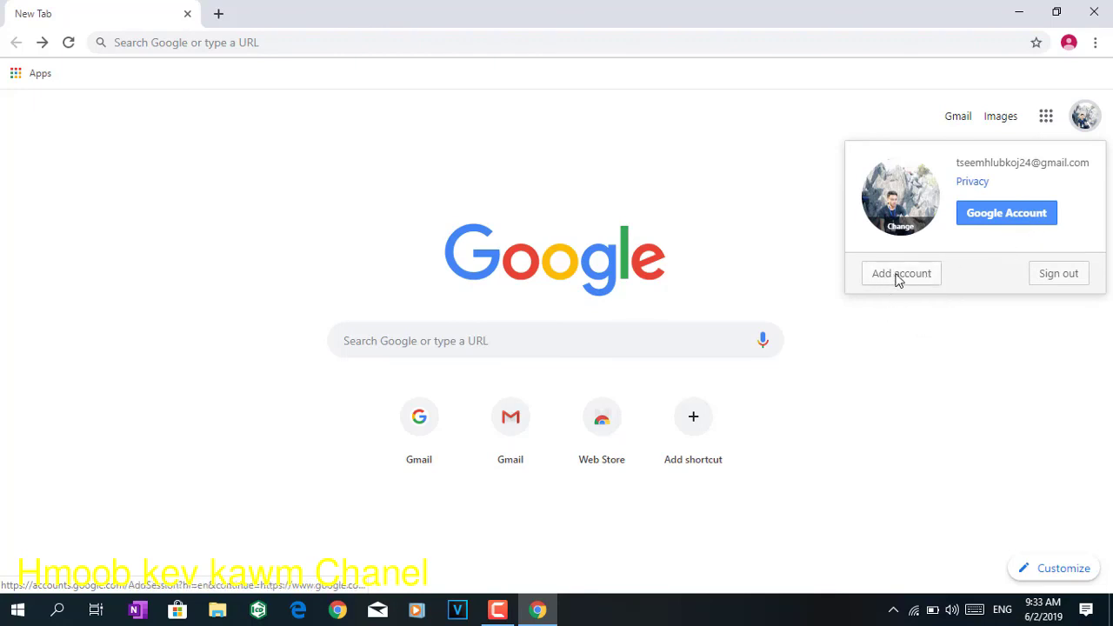
left_click(920, 327)
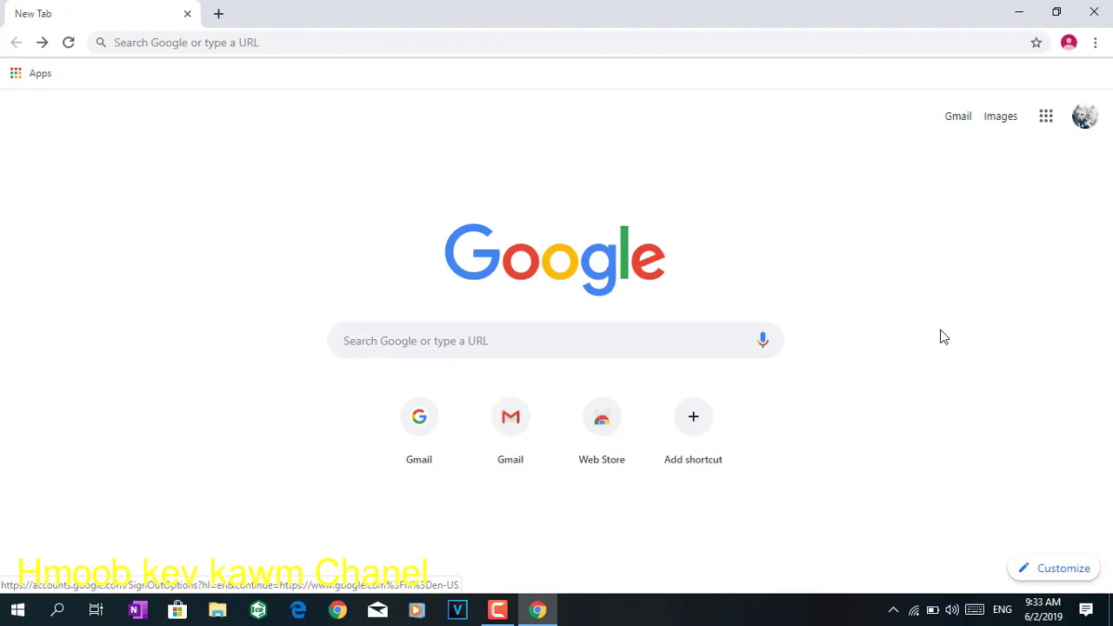
right_click(932, 209)
Step: Dismiss the context menu, close Chrome, then restore Camtasia Recorder and stop recording
left_click(830, 225)
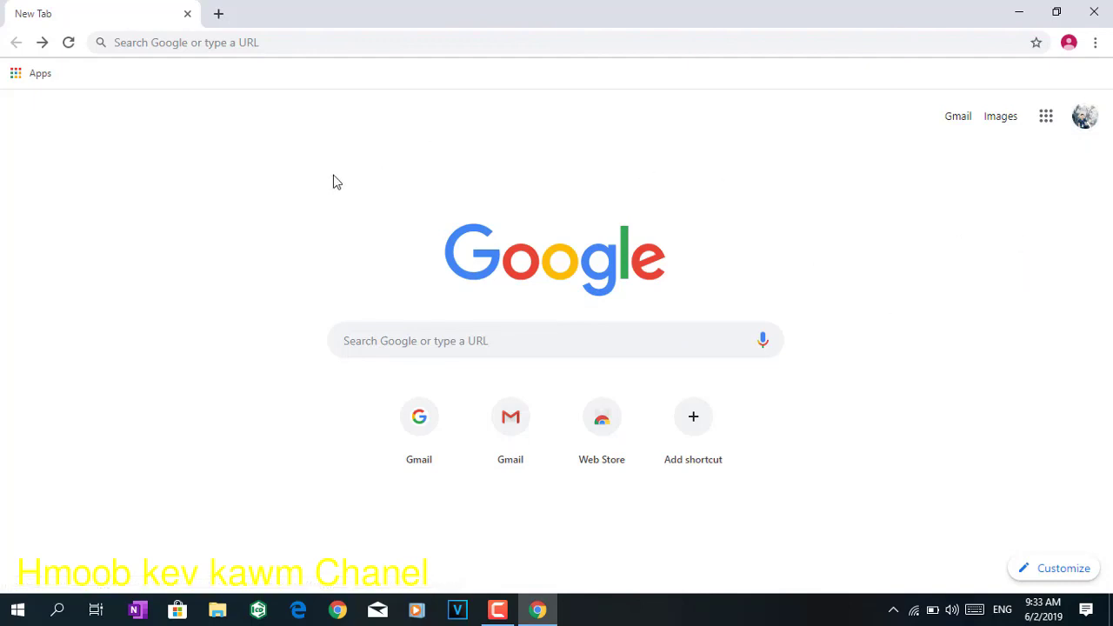
left_click(187, 16)
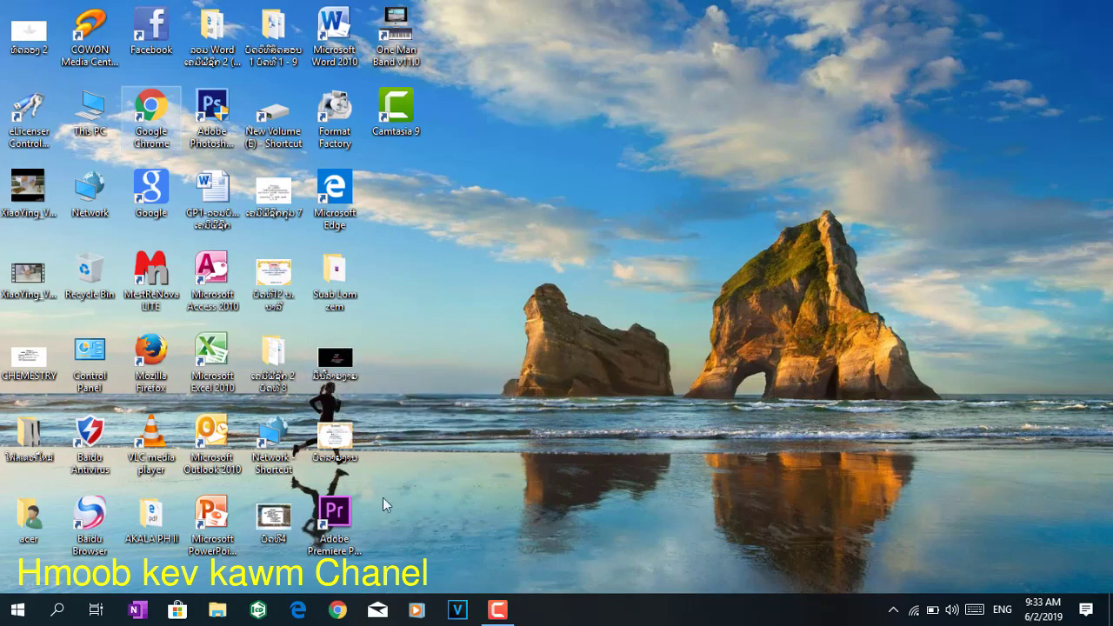
left_click(493, 612)
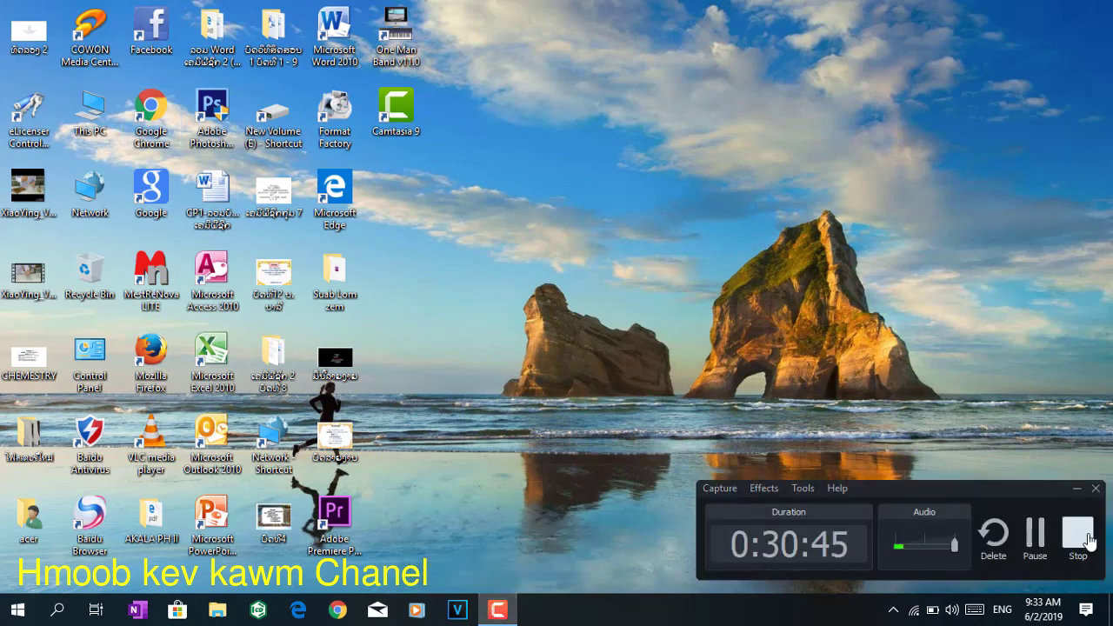
left_click(1079, 553)
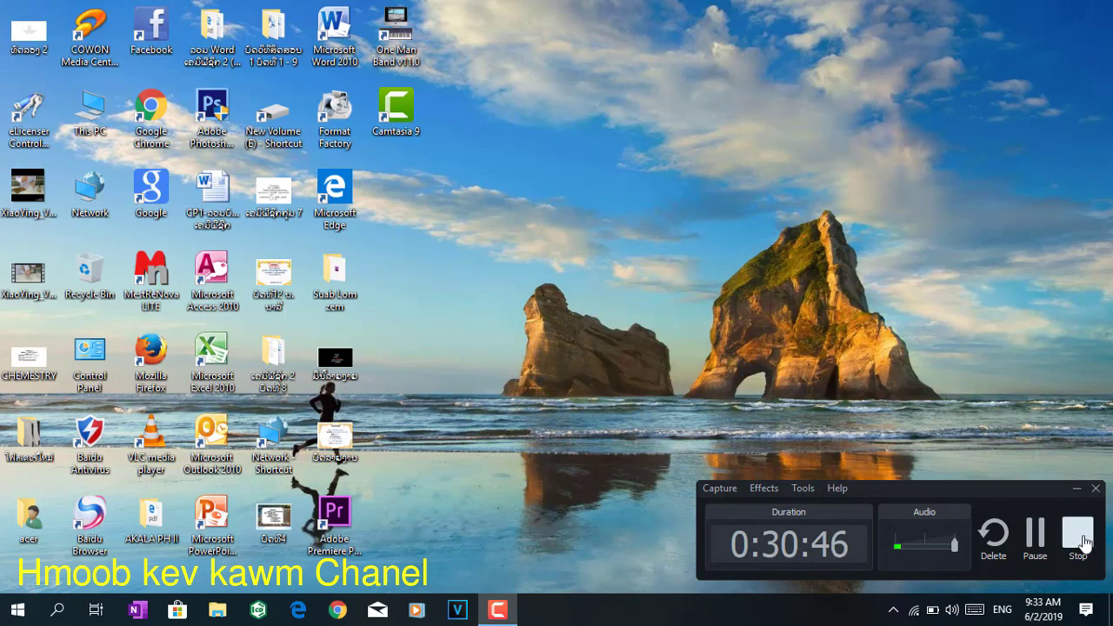